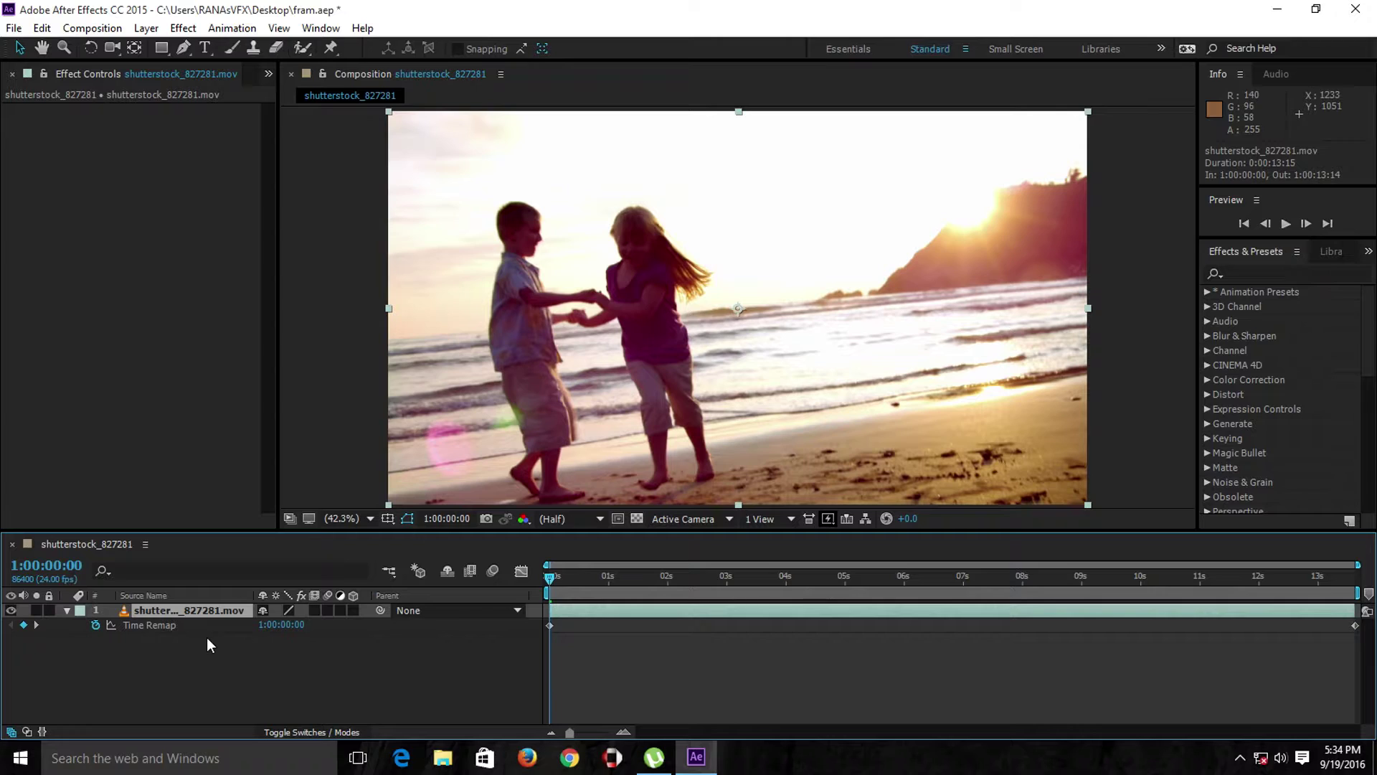
Select the final Time Remap keyframe on the beach clip and preview the original playback.
{"action": "right_click", "coordinate": [164, 615]}
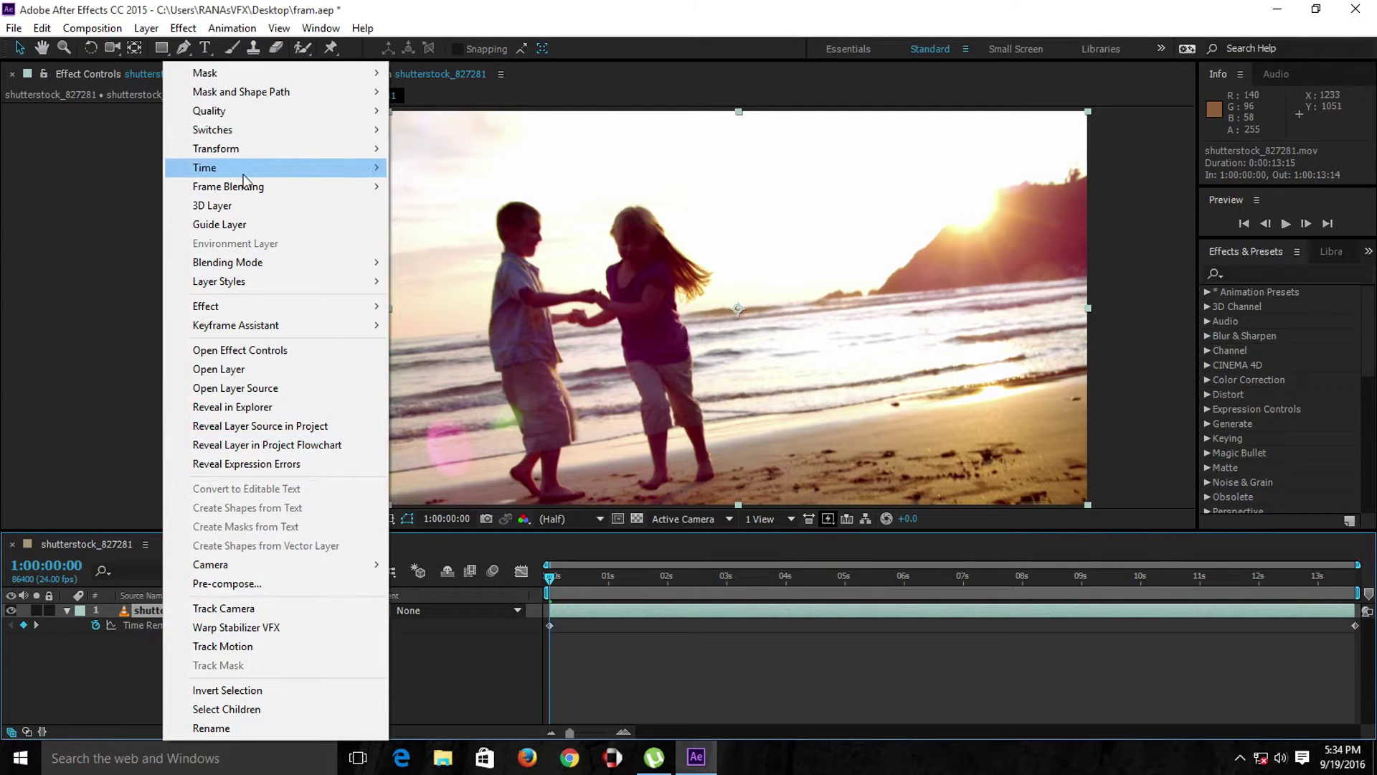
{"action": "left_click", "coordinate": [1110, 627]}
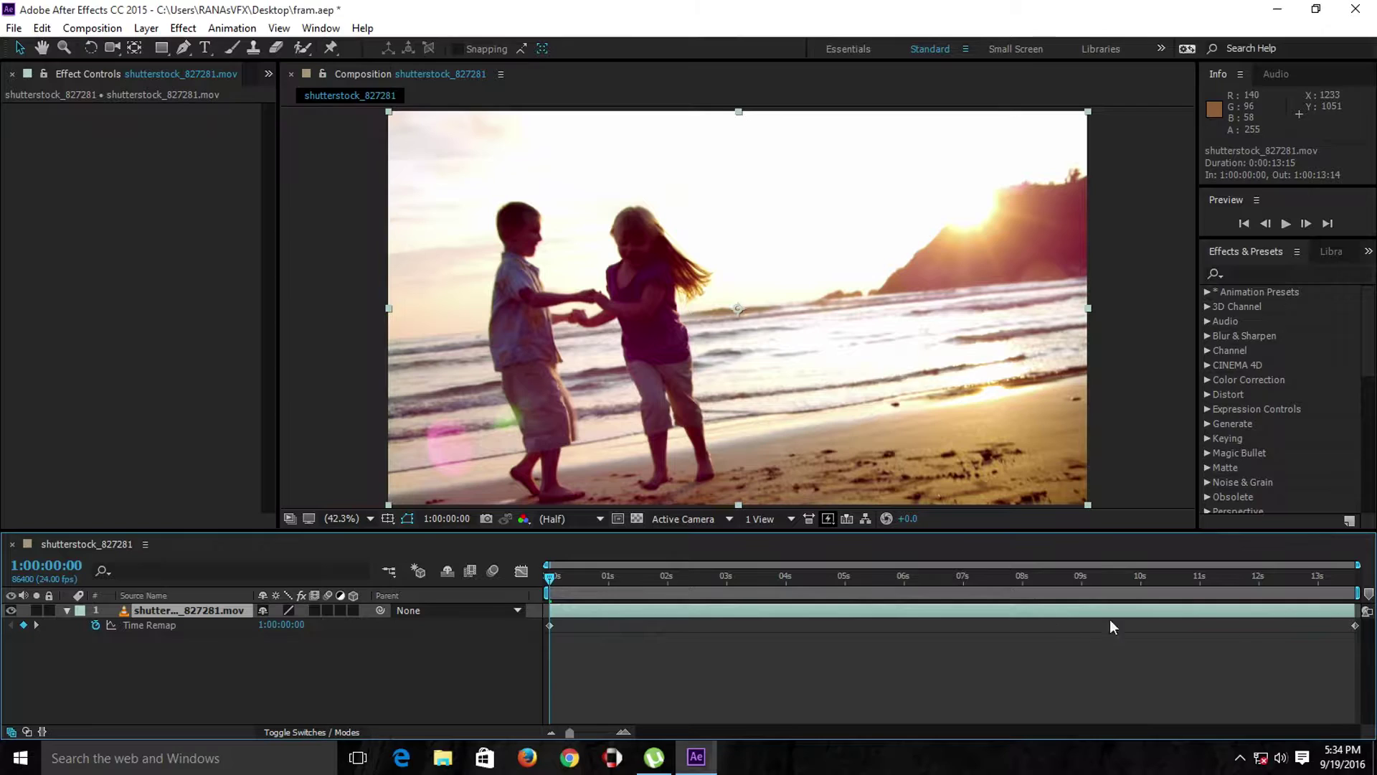
{"action": "left_click", "coordinate": [1355, 625]}
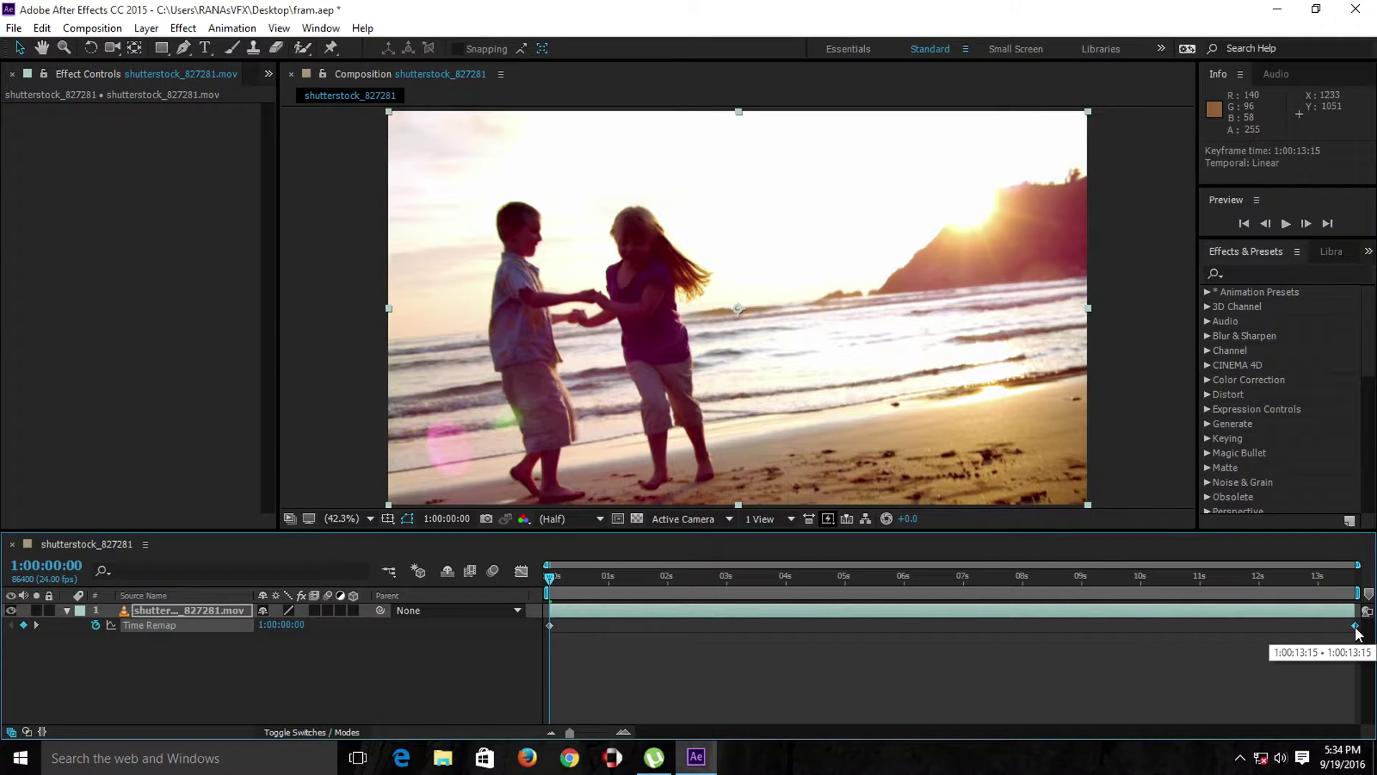
{"action": "key", "text": "space"}
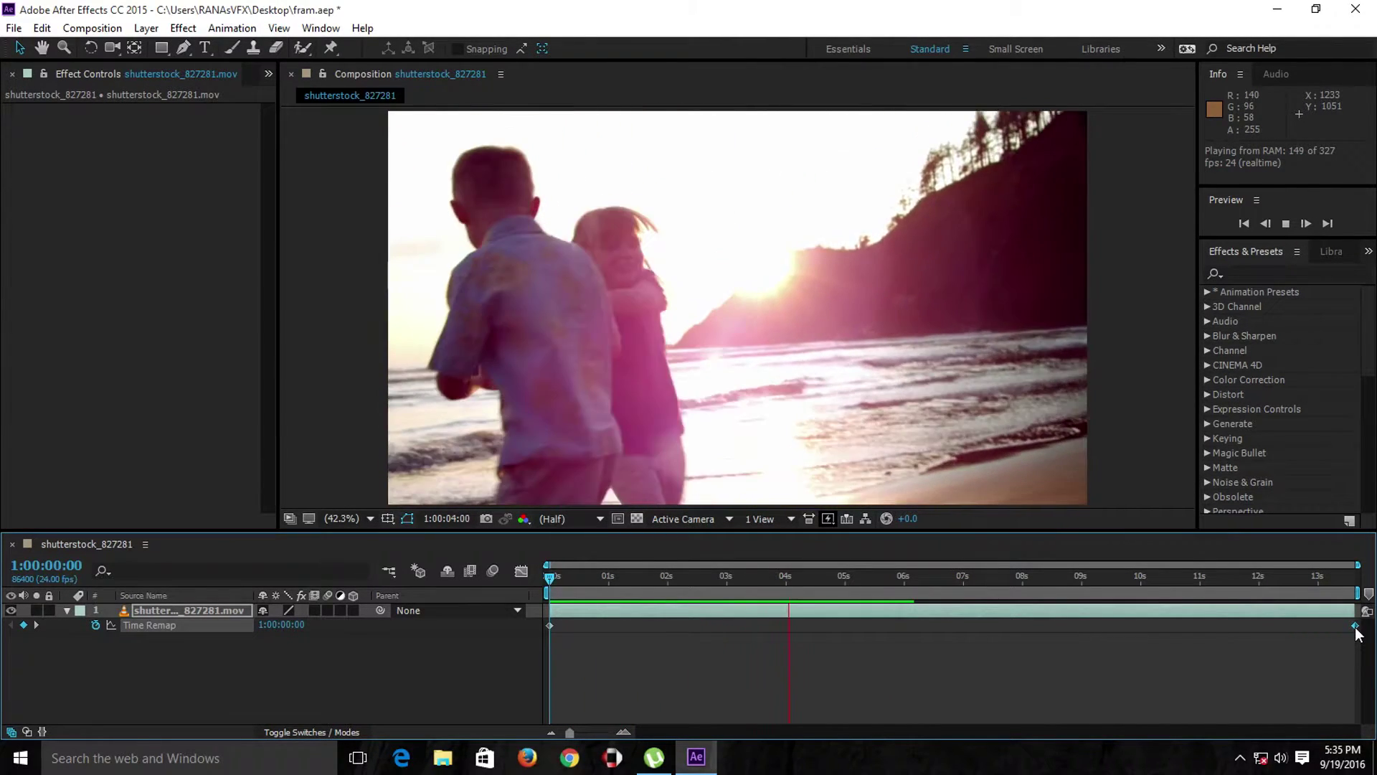
{"action": "key", "text": "space"}
Drag the final Time Remap keyframe from the end to about 6 seconds and preview the faster clip.
{"action": "left_click_drag", "start_coordinate": [1355, 626], "coordinate": [1034, 613]}
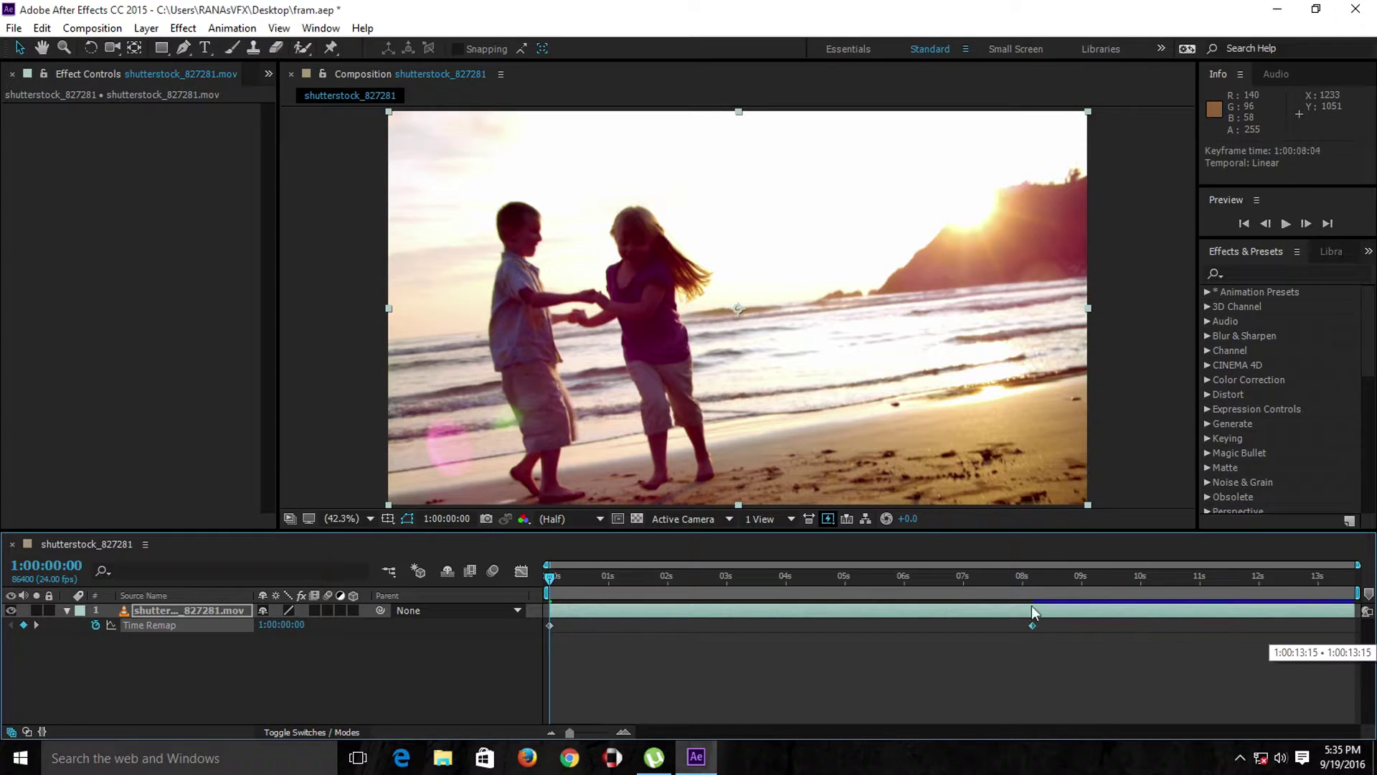
{"action": "mouse_move", "coordinate": [858, 634]}
{"action": "left_mouse_down"}
{"action": "mouse_move", "coordinate": [775, 634]}
{"action": "mouse_move", "coordinate": [878, 626]}
{"action": "left_mouse_up"}
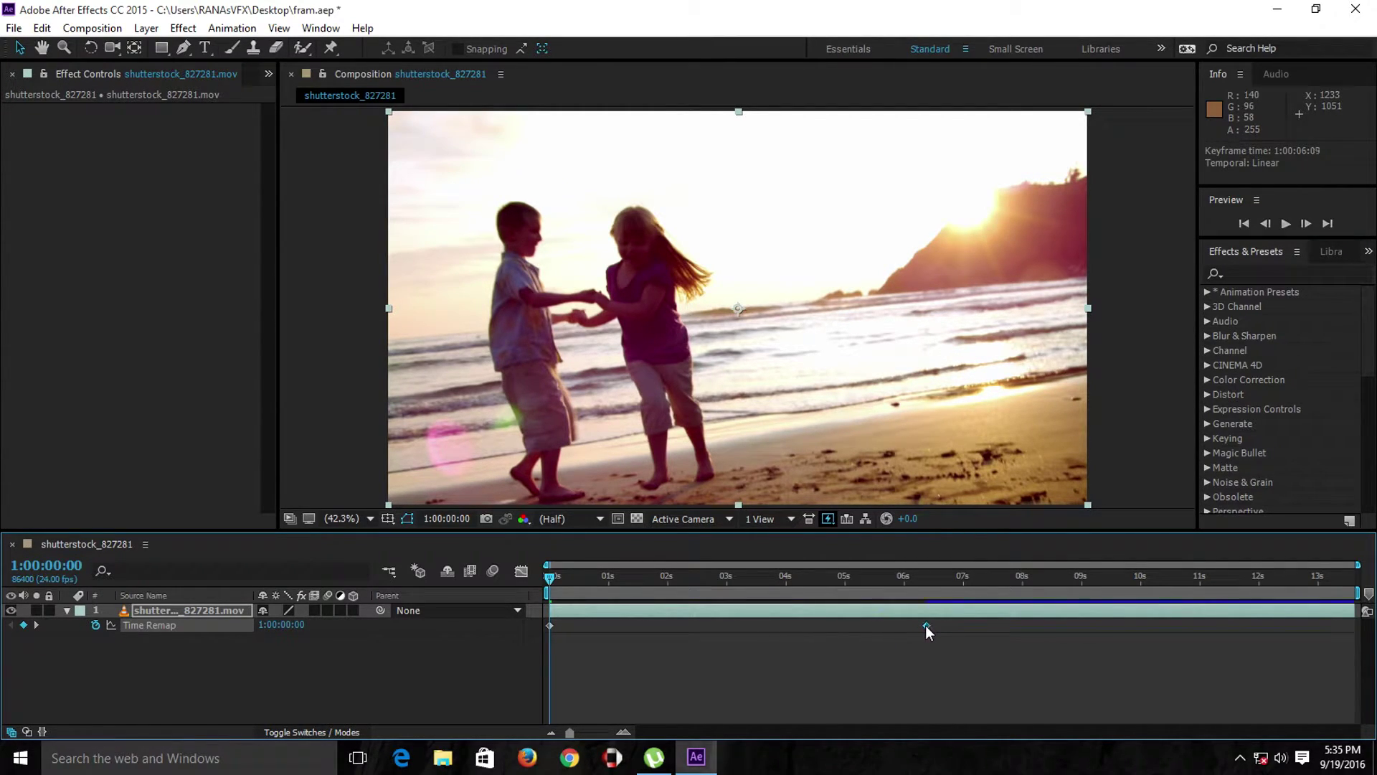
{"action": "left_click", "coordinate": [197, 611]}
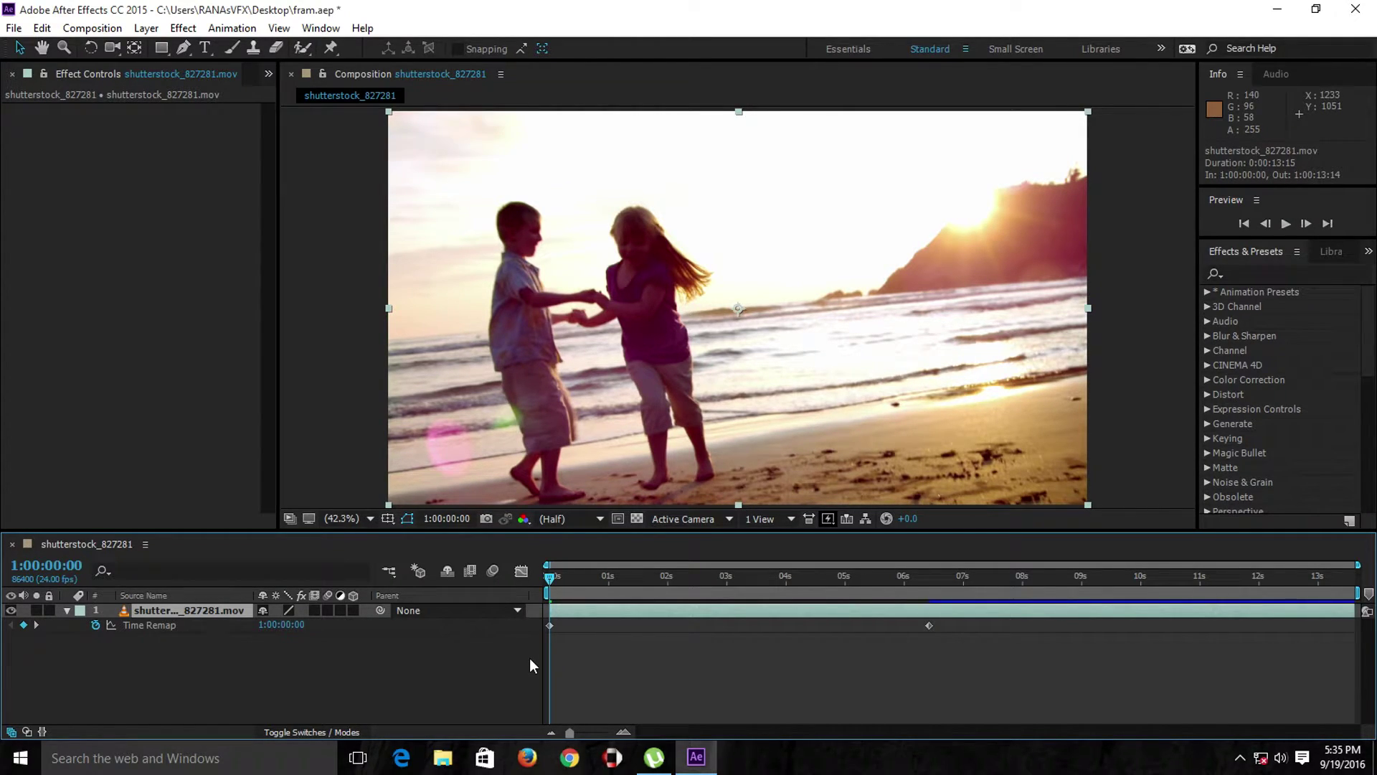
{"action": "key", "text": "space"}
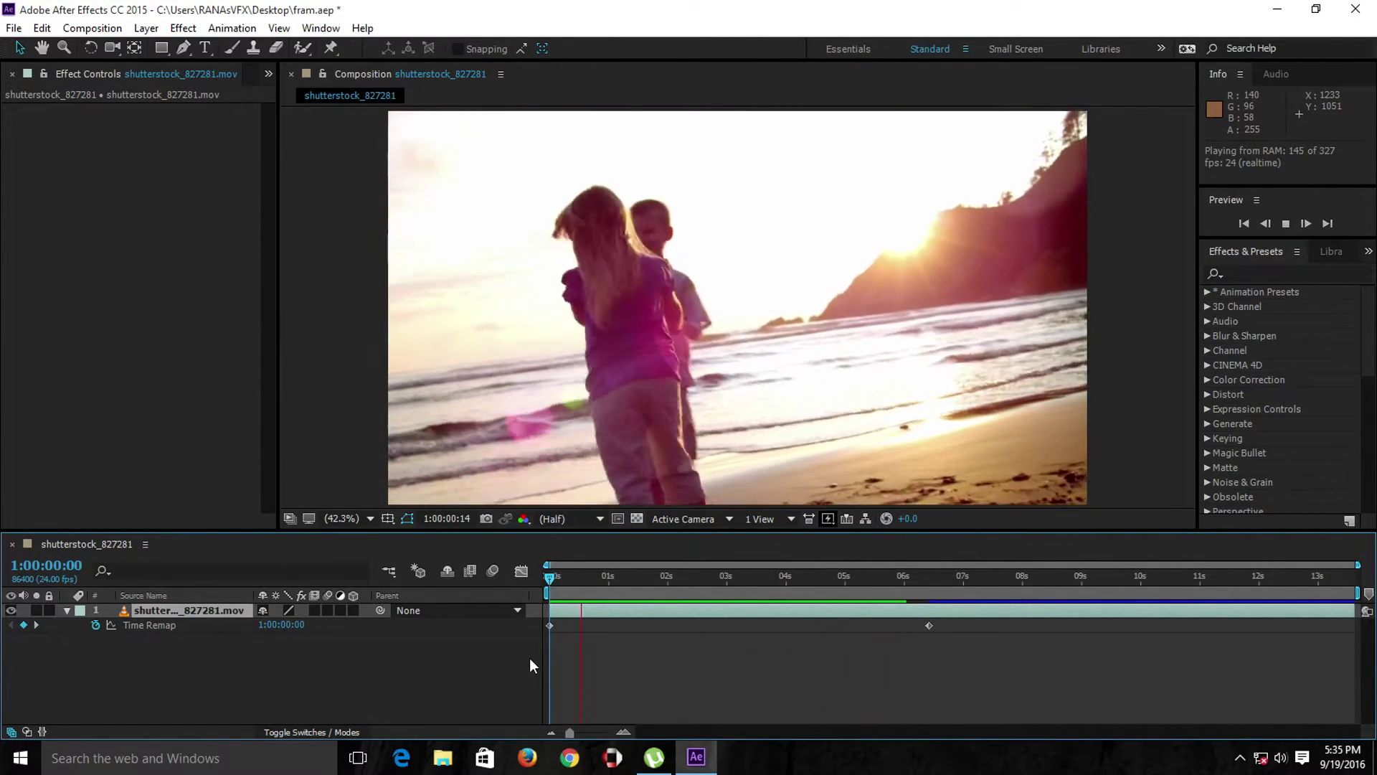
Search 'pix' in Effects & Presets and drop Pixel Motion Blur onto the beach clip layer.
{"action": "key", "text": "space"}
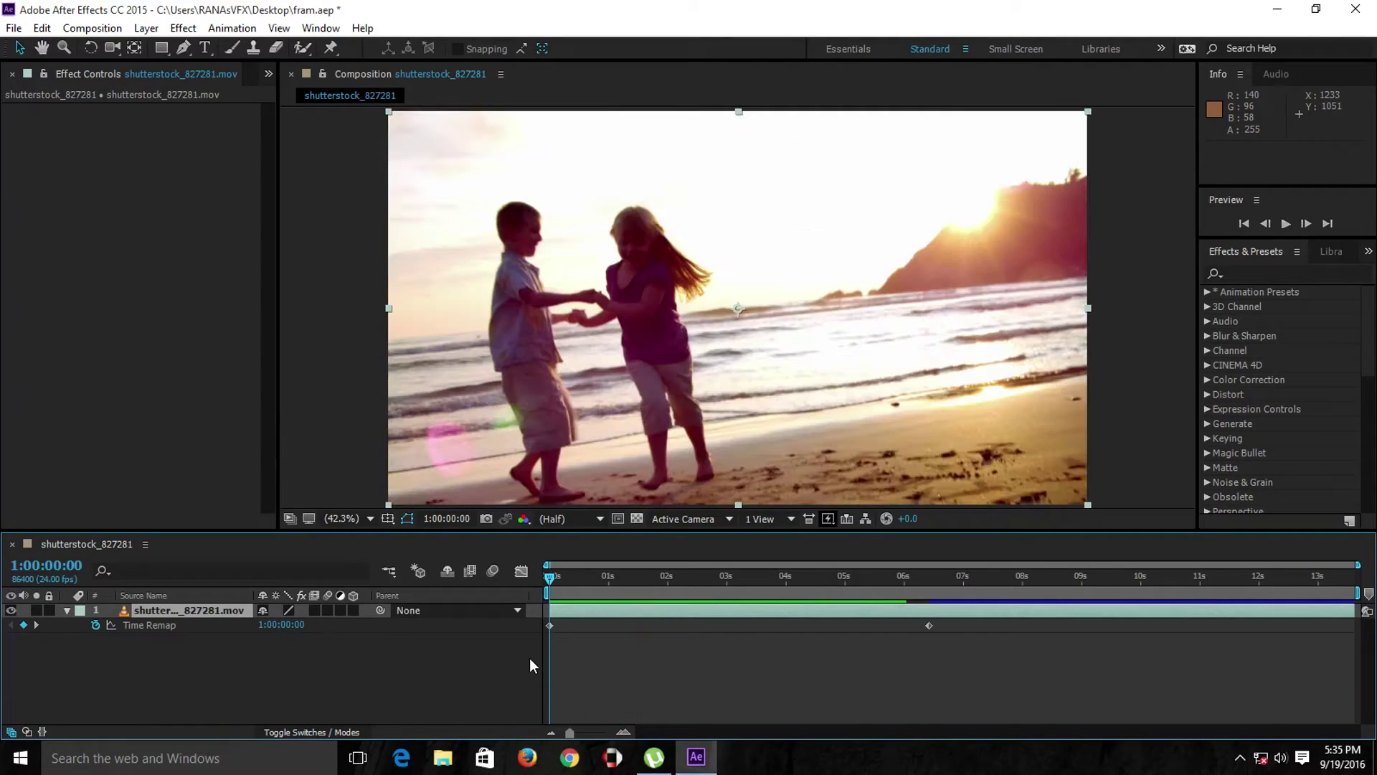
{"action": "left_click", "coordinate": [1251, 271]}
{"action": "type", "text": "pi"}
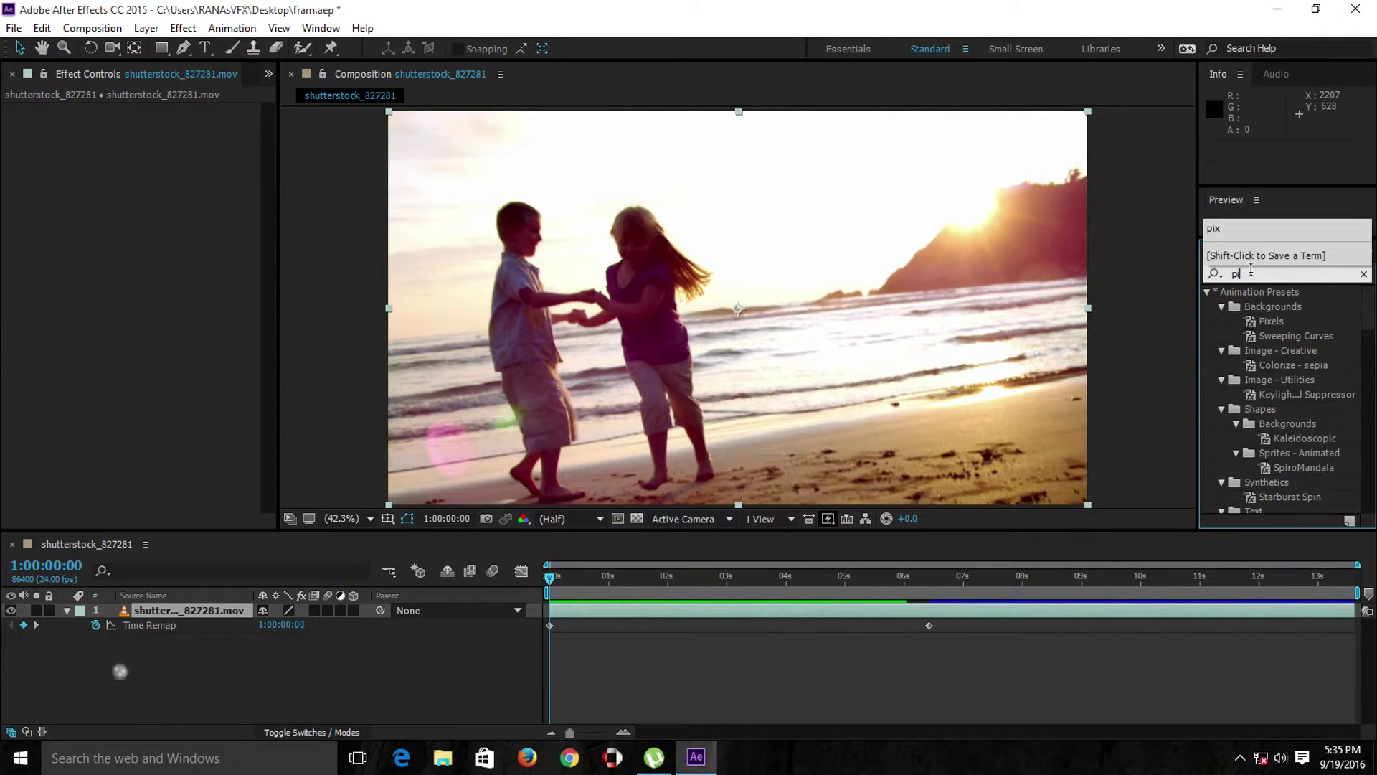
{"action": "type", "text": "x"}
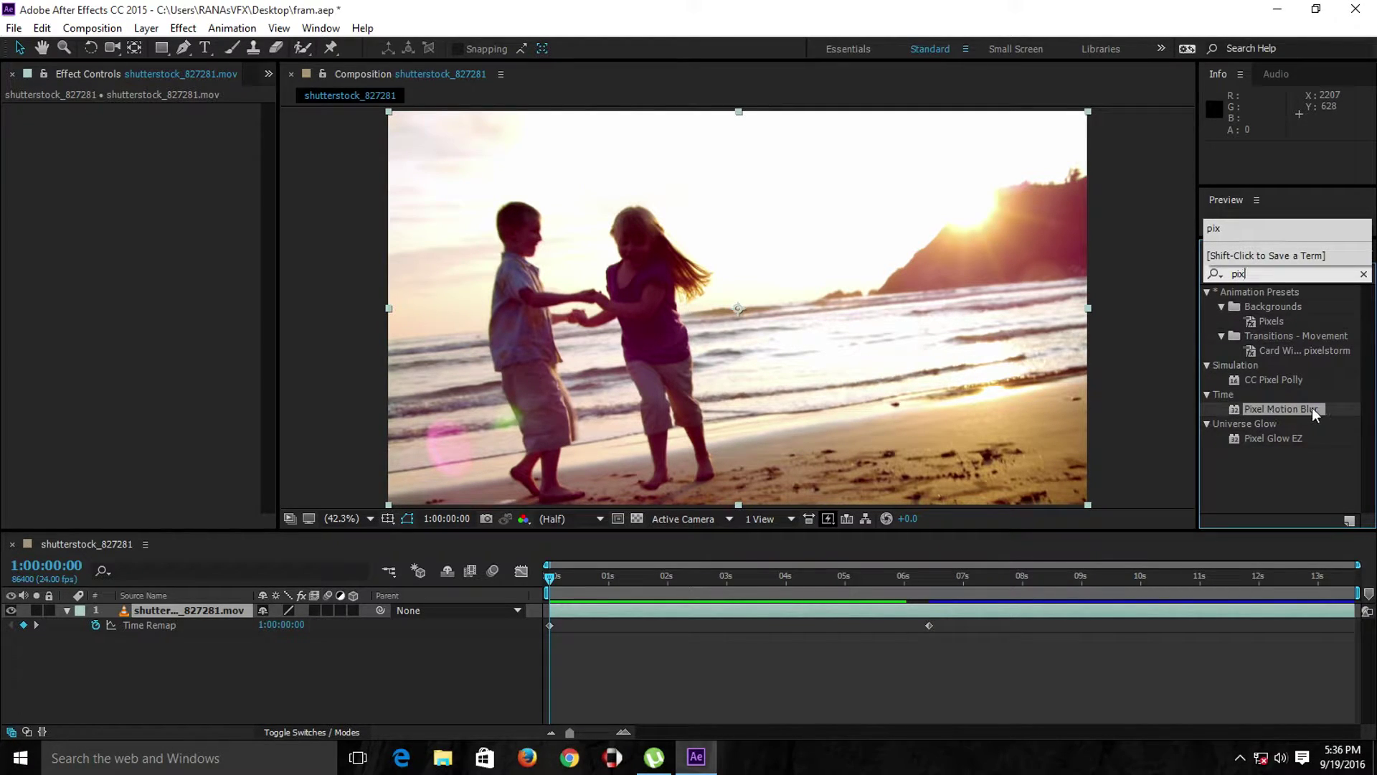
{"action": "left_click_drag", "start_coordinate": [1274, 407], "coordinate": [305, 601]}
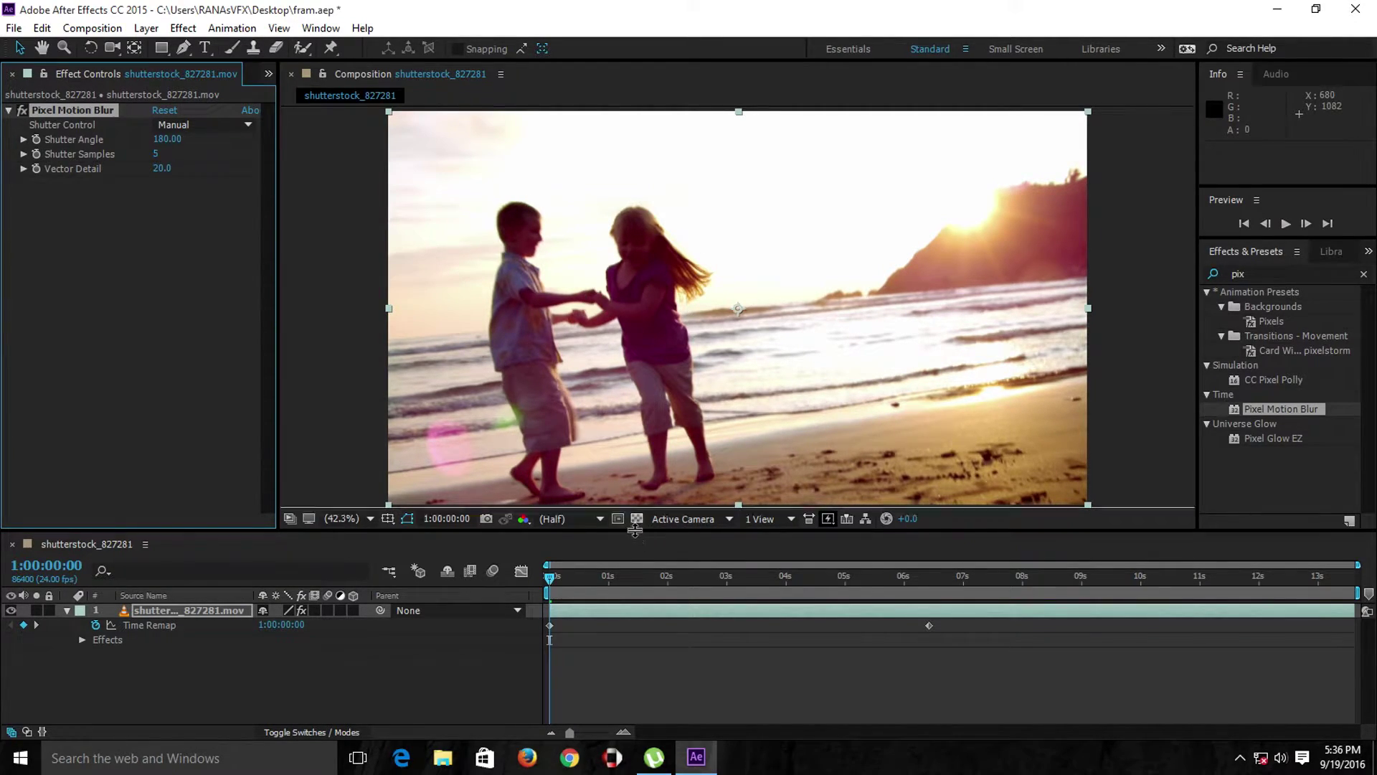
Enlarge the composition view and preview the blurred clip at Full resolution.
{"action": "left_click_drag", "start_coordinate": [204, 155], "coordinate": [140, 168]}
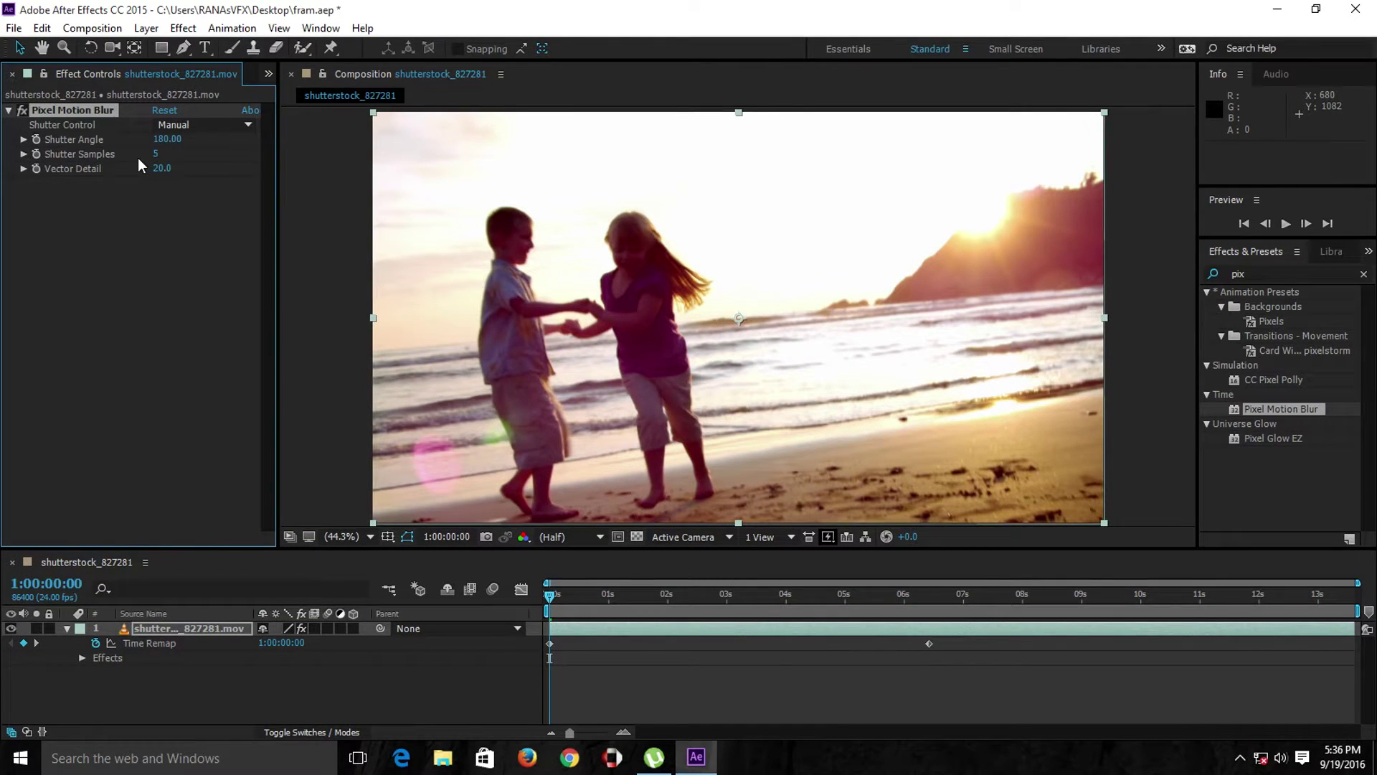
{"action": "left_click", "coordinate": [582, 542]}
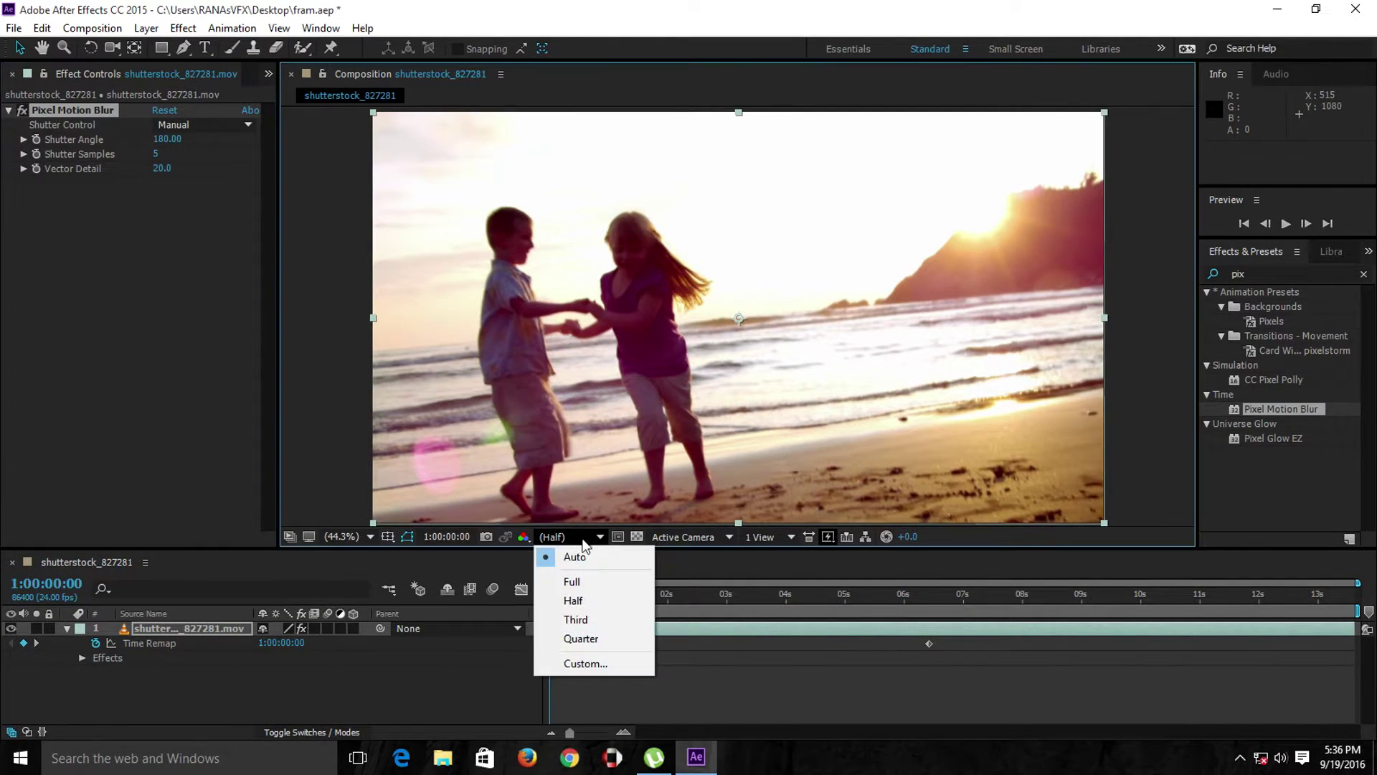
{"action": "left_click", "coordinate": [571, 581]}
{"action": "left_click", "coordinate": [210, 629]}
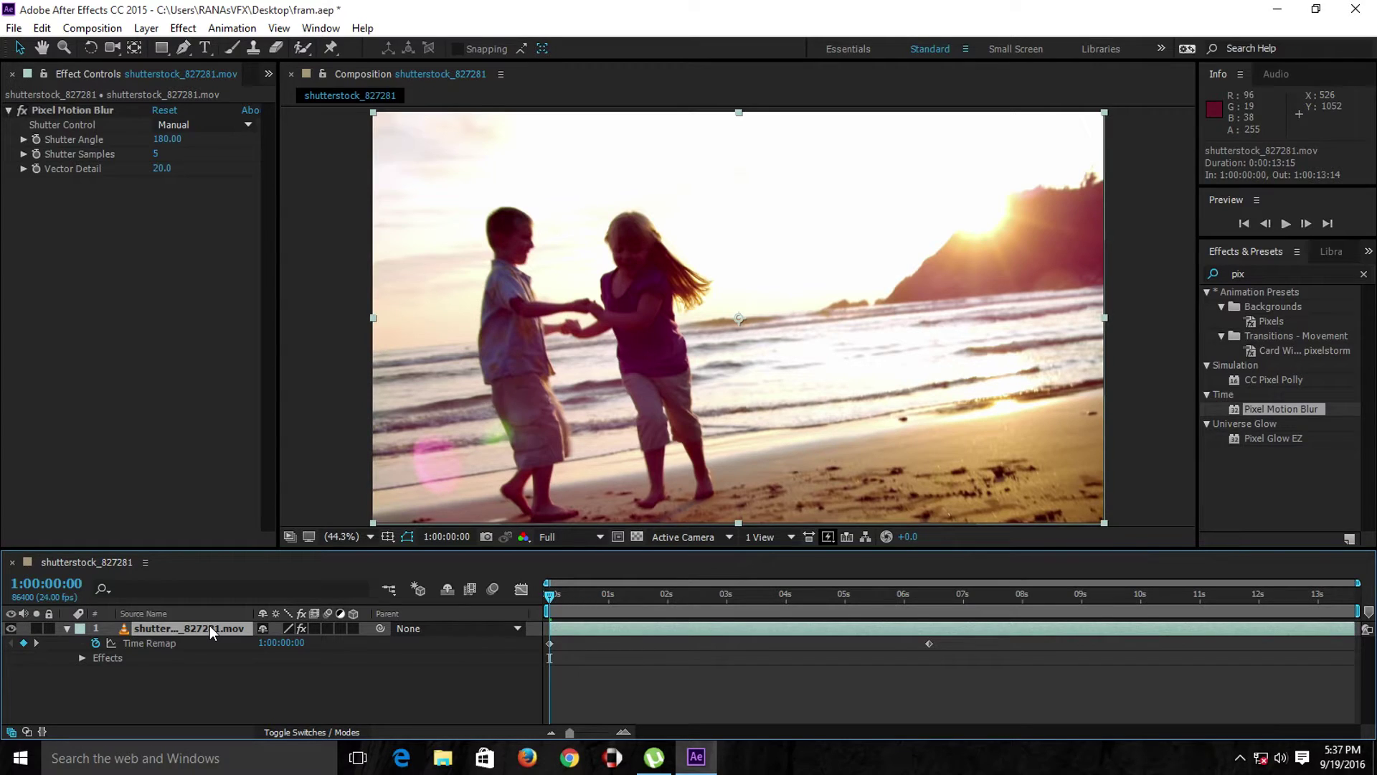
{"action": "key", "text": "space"}
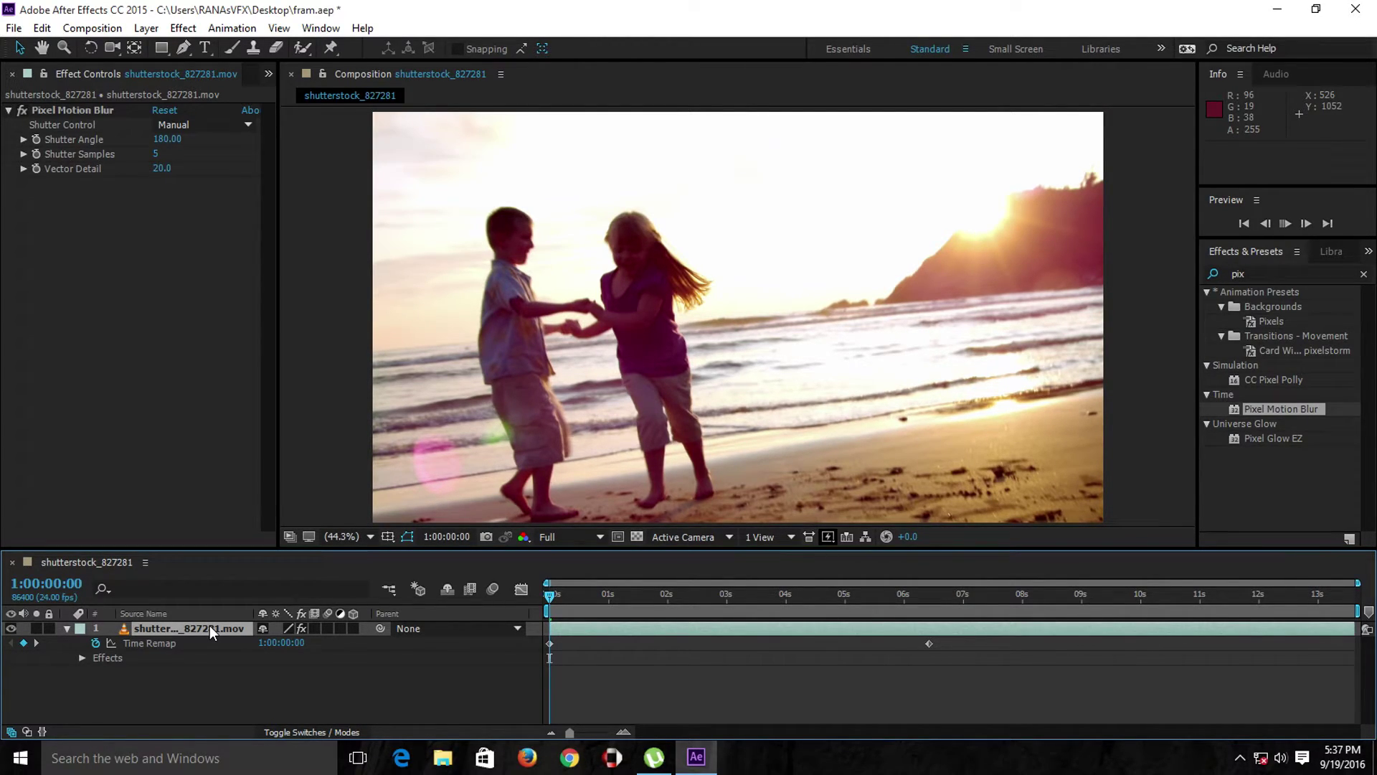
{"action": "key", "text": "space"}
Switch the preview resolution to Half and play the remapped clip through once.
{"action": "left_click", "coordinate": [581, 537]}
{"action": "left_click", "coordinate": [572, 598]}
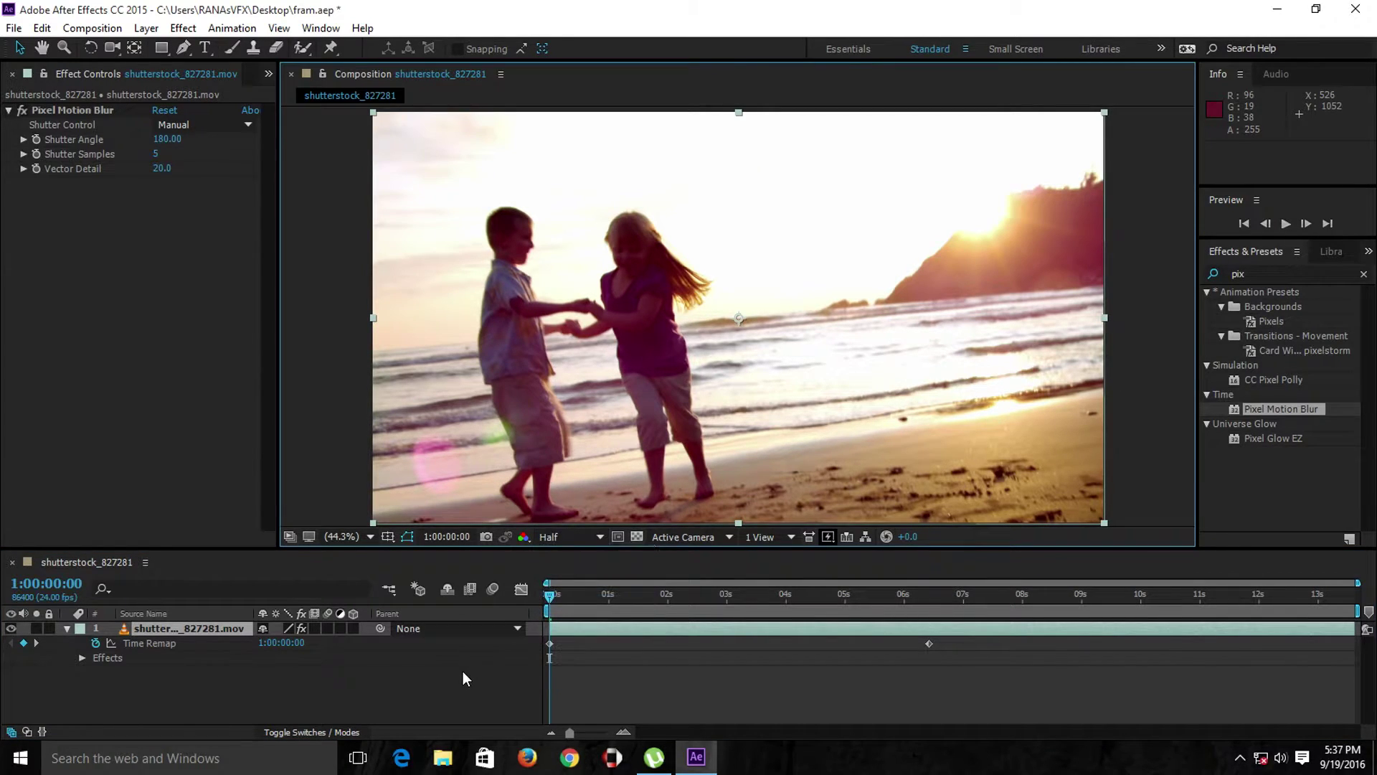
{"action": "key", "text": "space"}
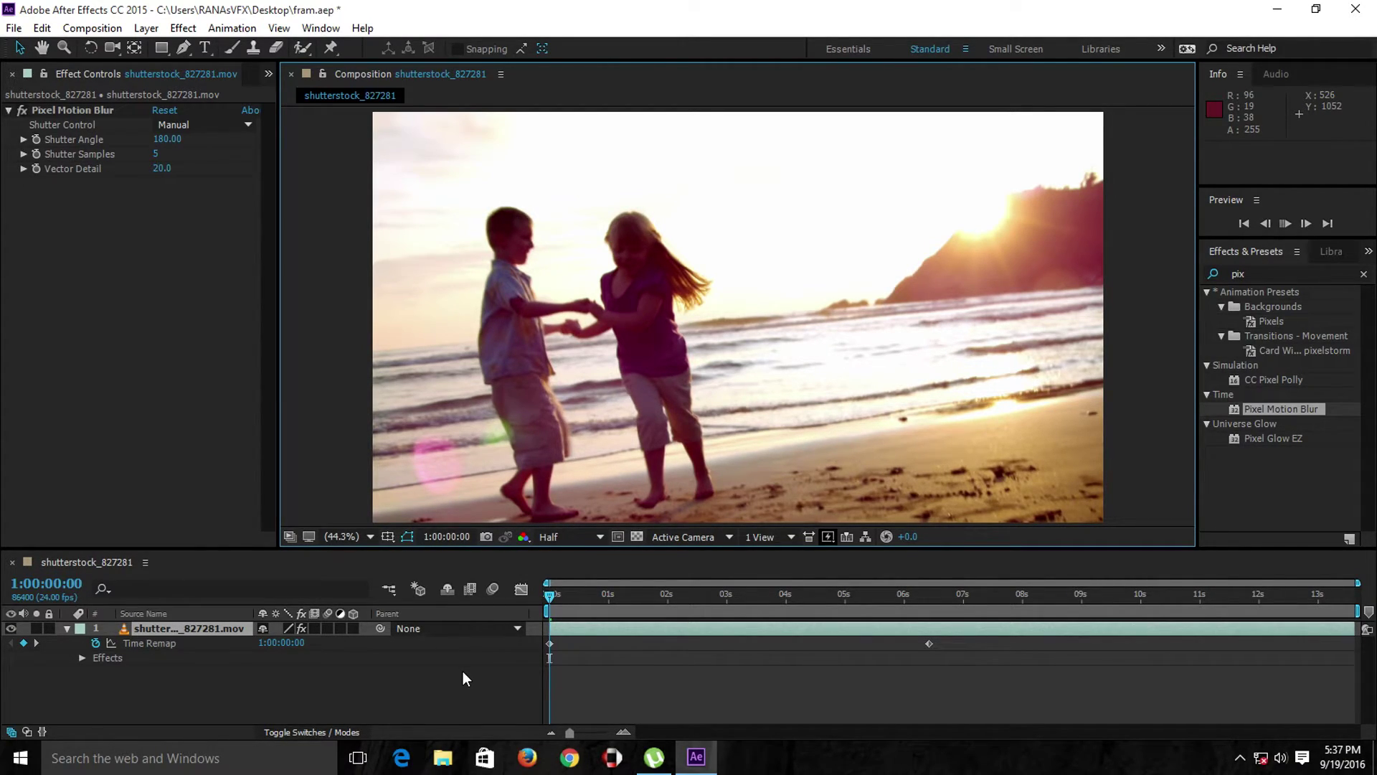
{"action": "key", "text": "space"}
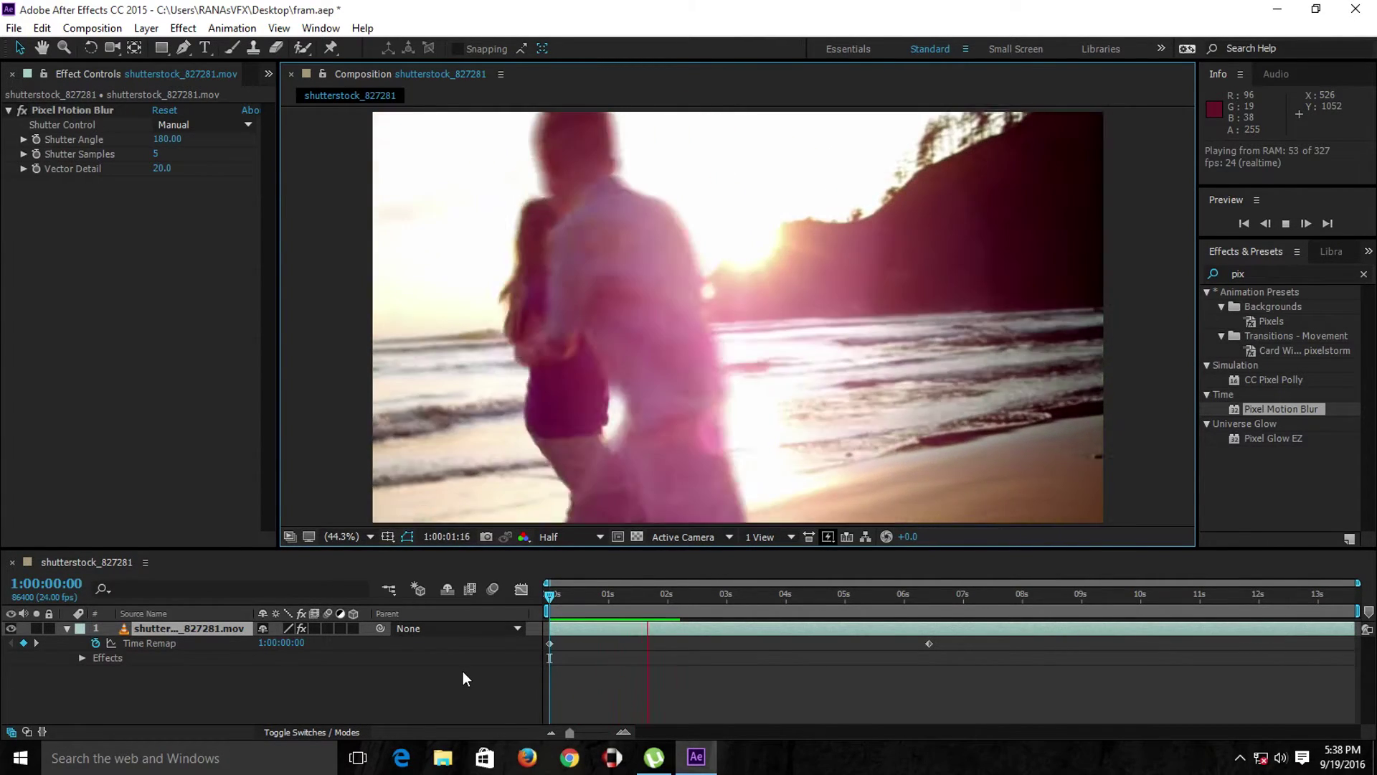
{"action": "key", "text": "space"}
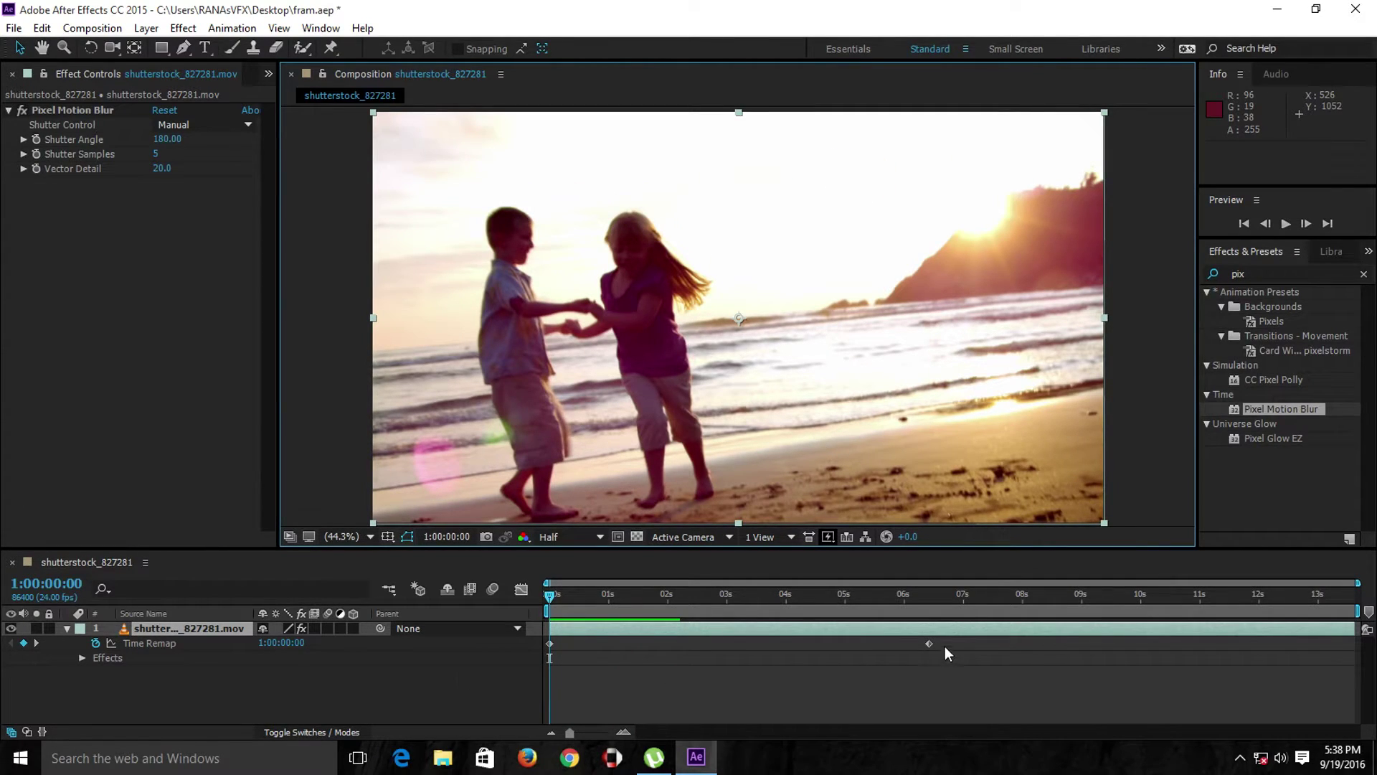
Move the second Time Remap keyframe from about 6s to 2s and preview the faster clip.
{"action": "left_click_drag", "start_coordinate": [930, 643], "coordinate": [655, 649]}
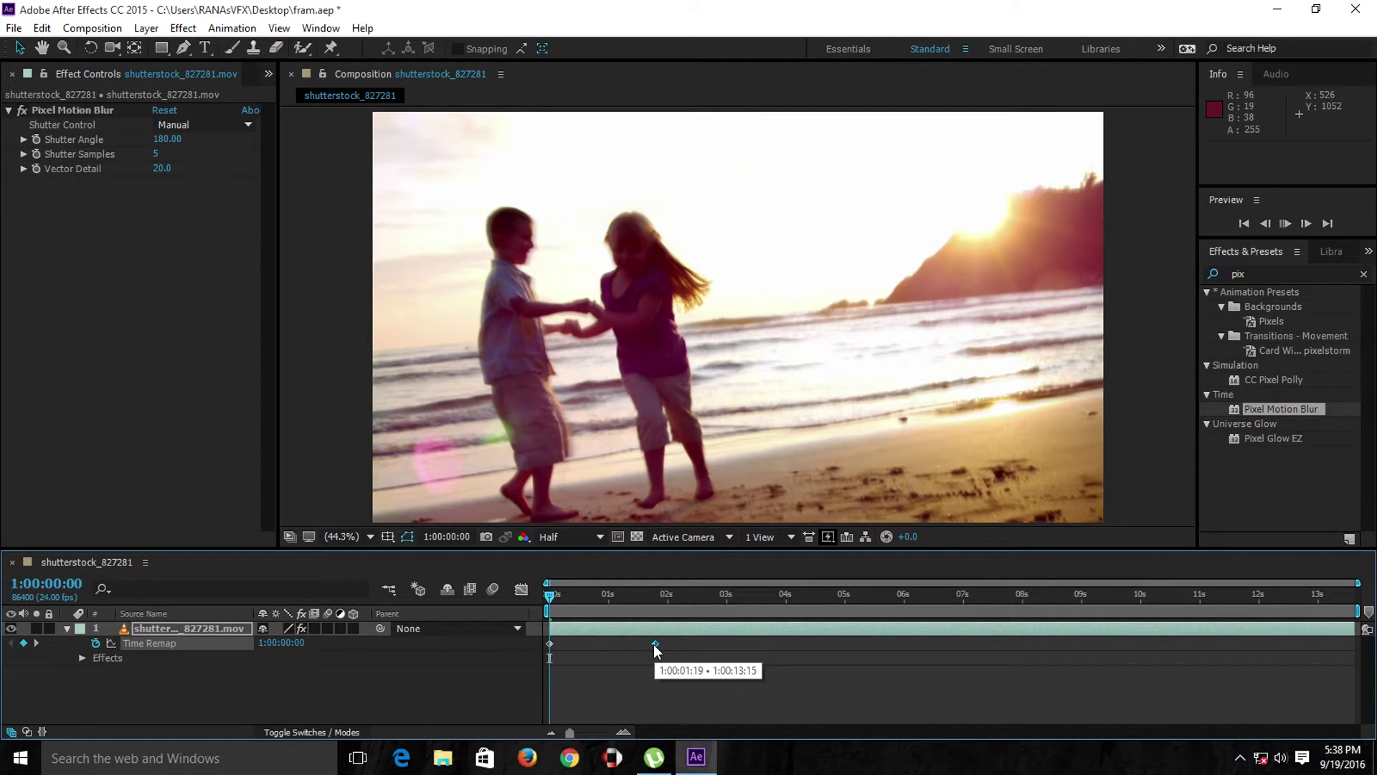
{"action": "key", "text": "space"}
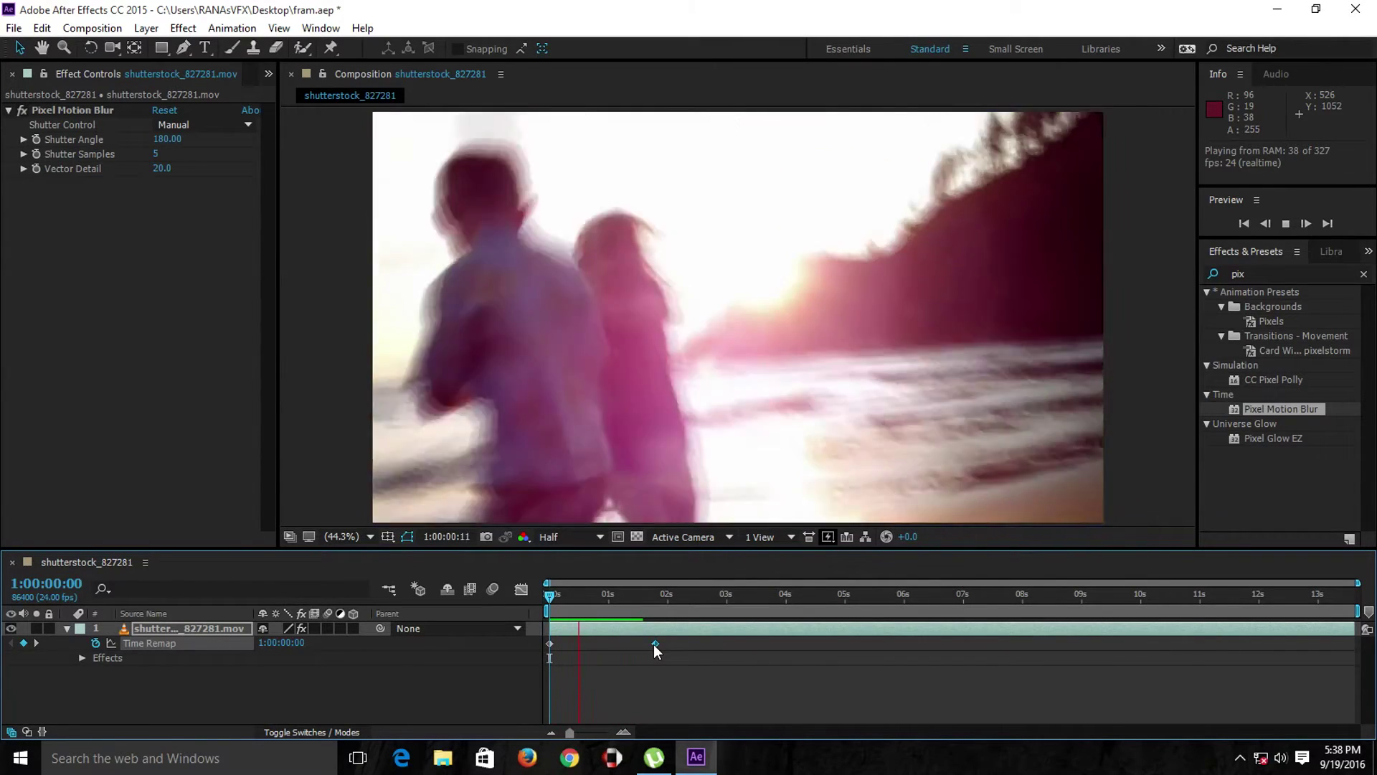
{"action": "key", "text": "space"}
{"action": "key", "text": "space"}
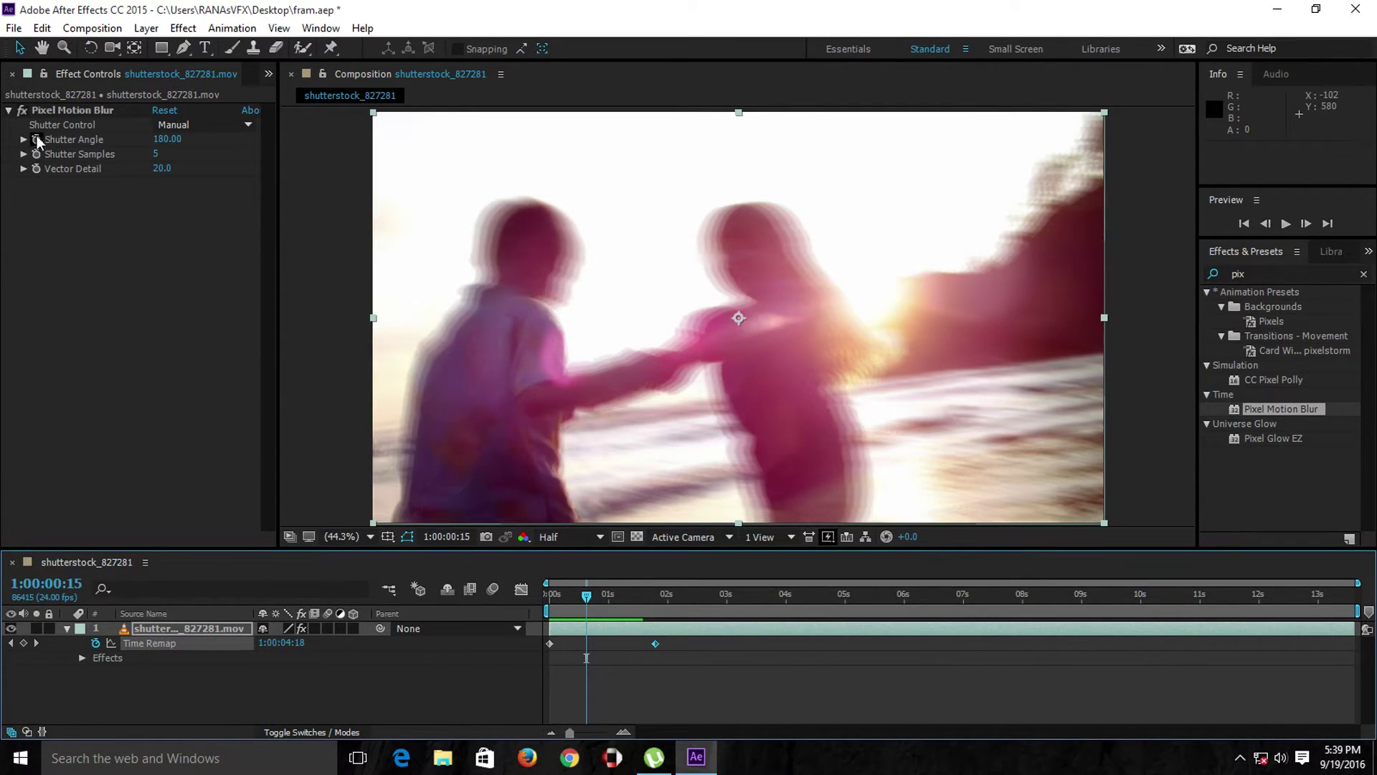
Set Pixel Motion Blur to Shutter Angle 225, 61 samples, Vector Detail 24.2, and shift the end keyframe later.
{"action": "left_click", "coordinate": [71, 139]}
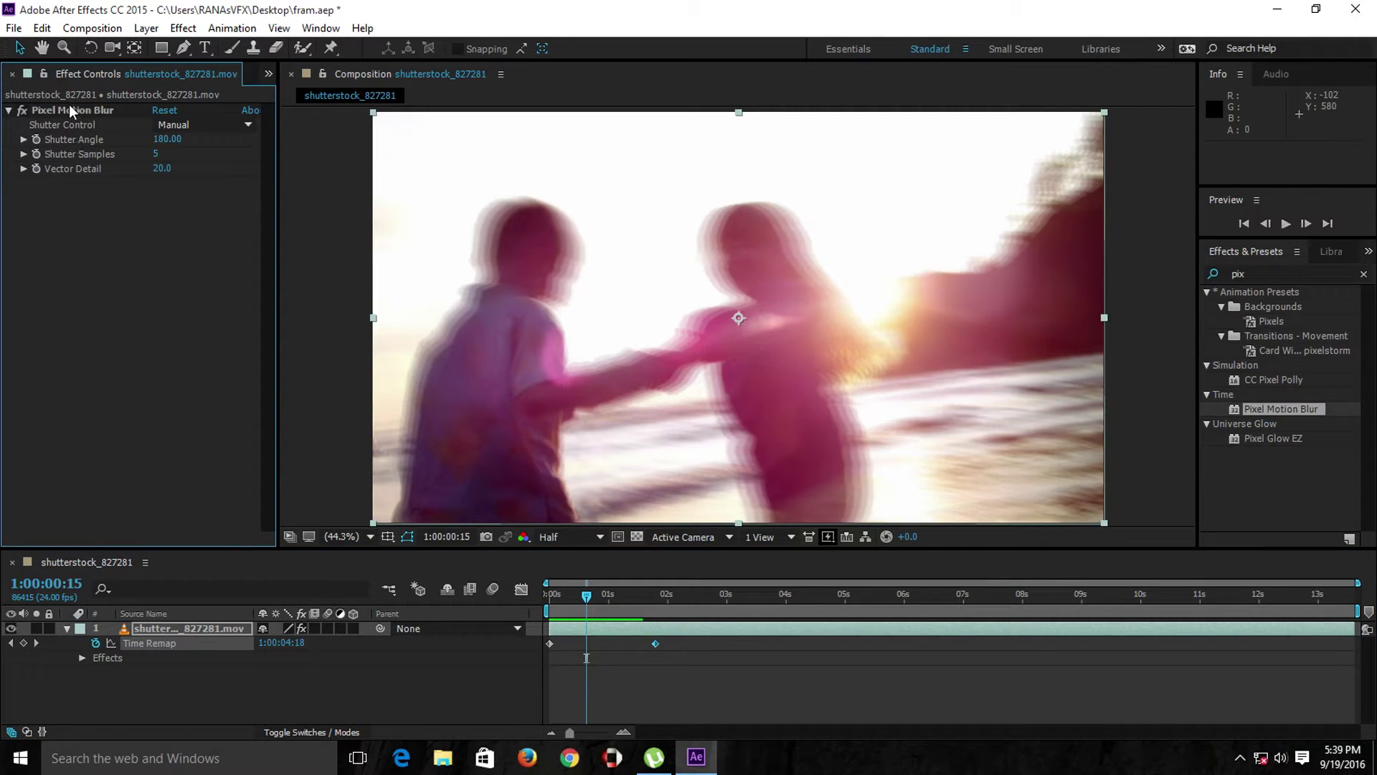
{"action": "left_click", "coordinate": [76, 107]}
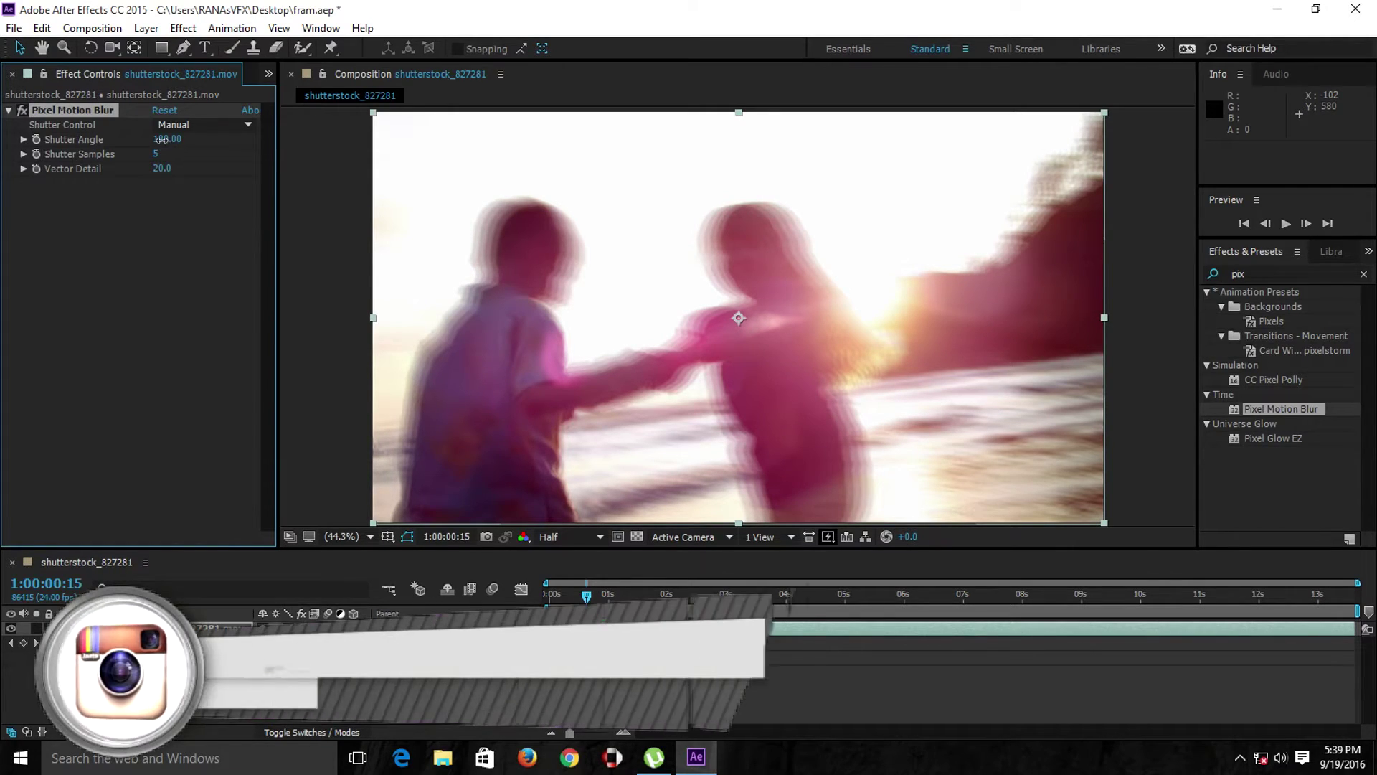
{"action": "left_click_drag", "start_coordinate": [159, 139], "coordinate": [476, 316]}
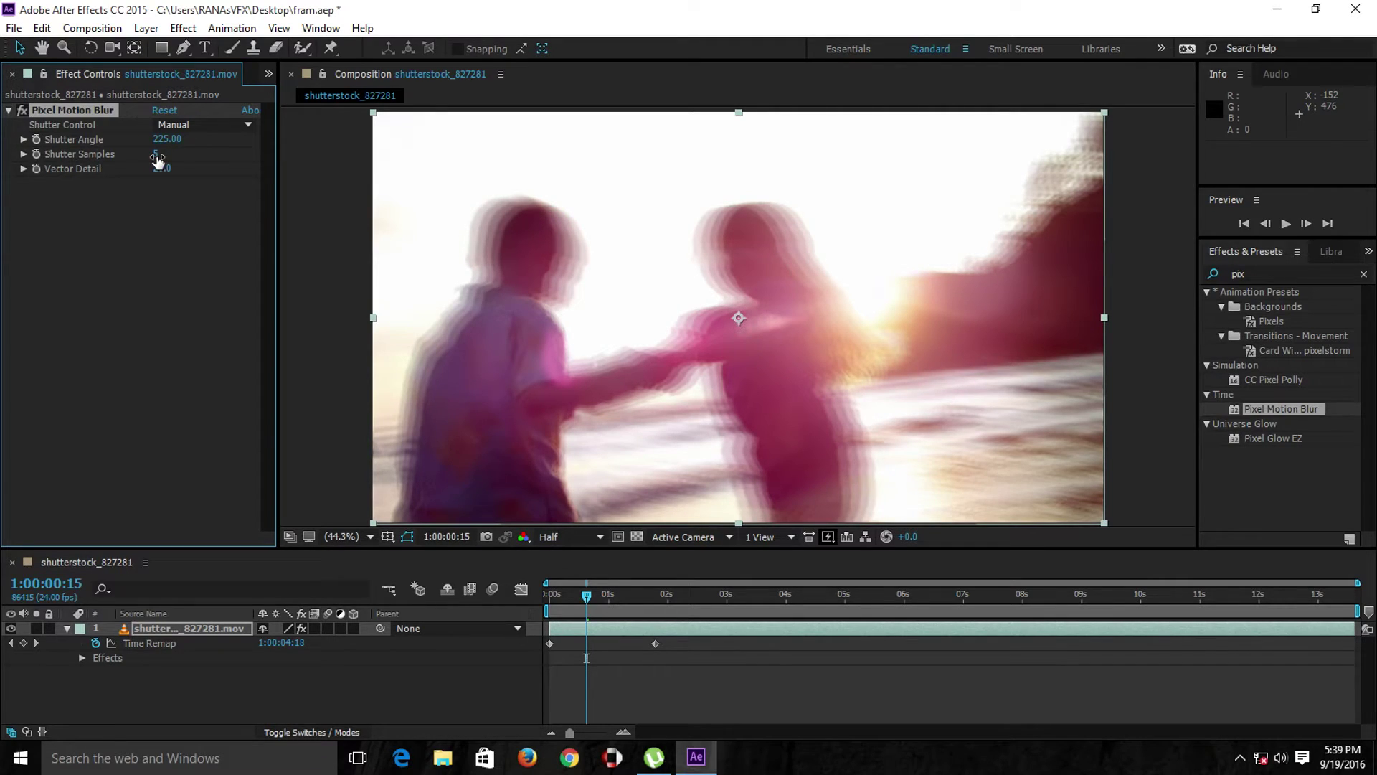
{"action": "left_click_drag", "start_coordinate": [157, 161], "coordinate": [185, 156]}
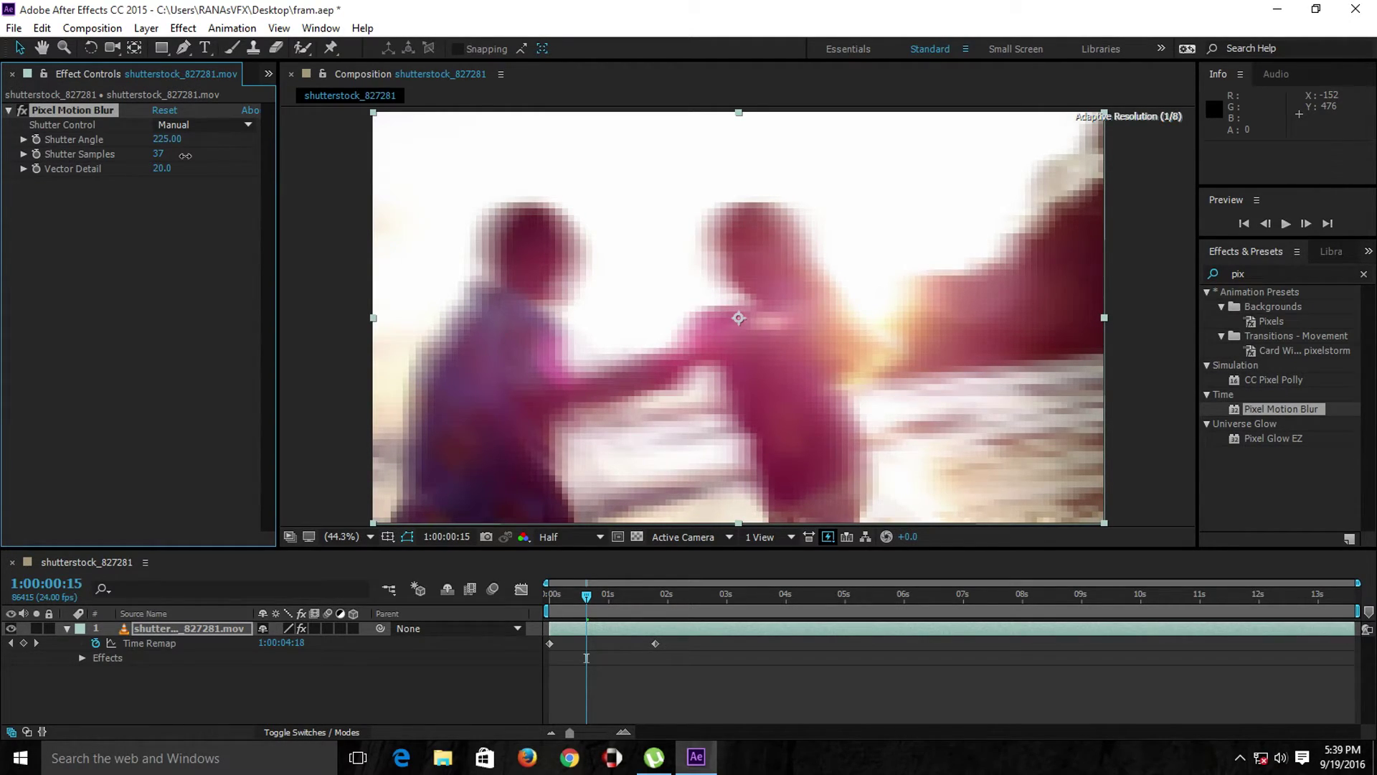
{"action": "left_click_drag", "start_coordinate": [185, 156], "coordinate": [354, 312]}
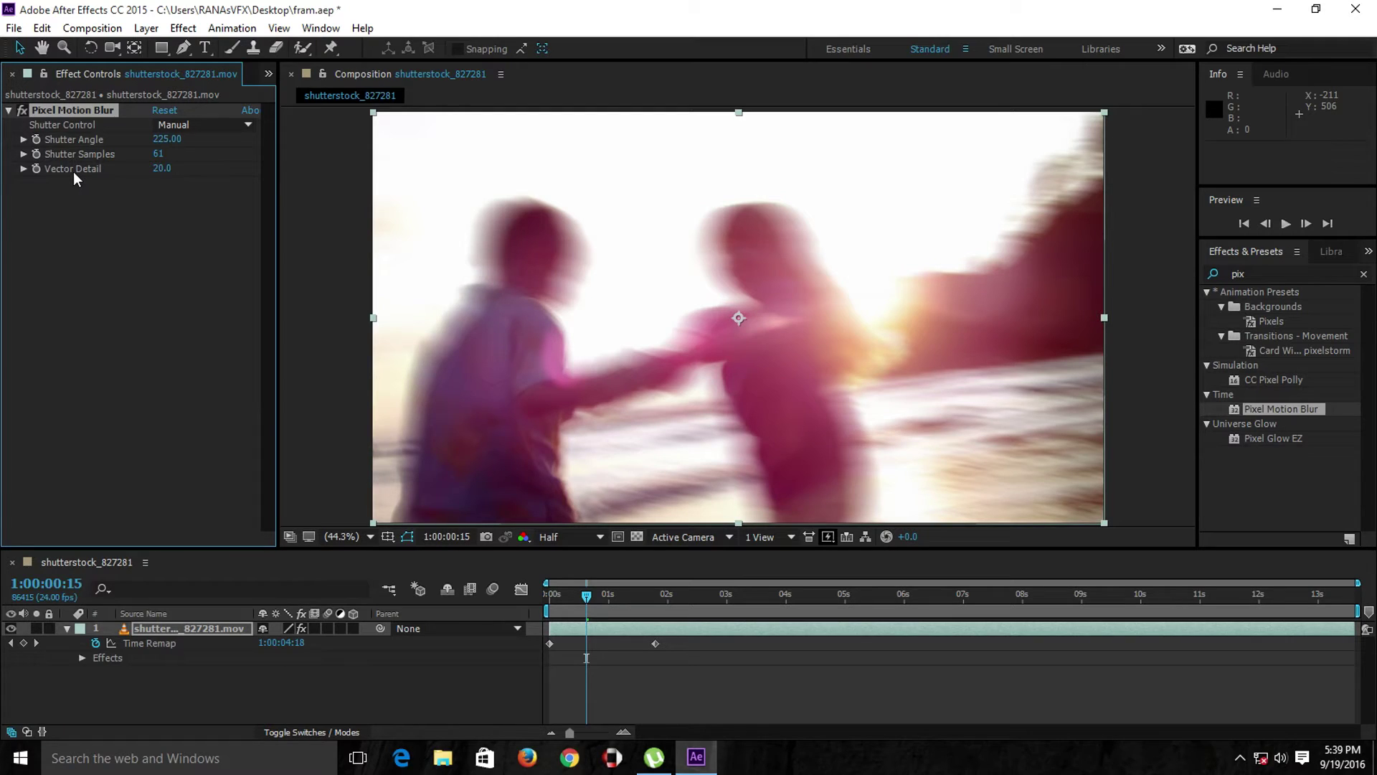
{"action": "left_click_drag", "start_coordinate": [161, 178], "coordinate": [199, 172]}
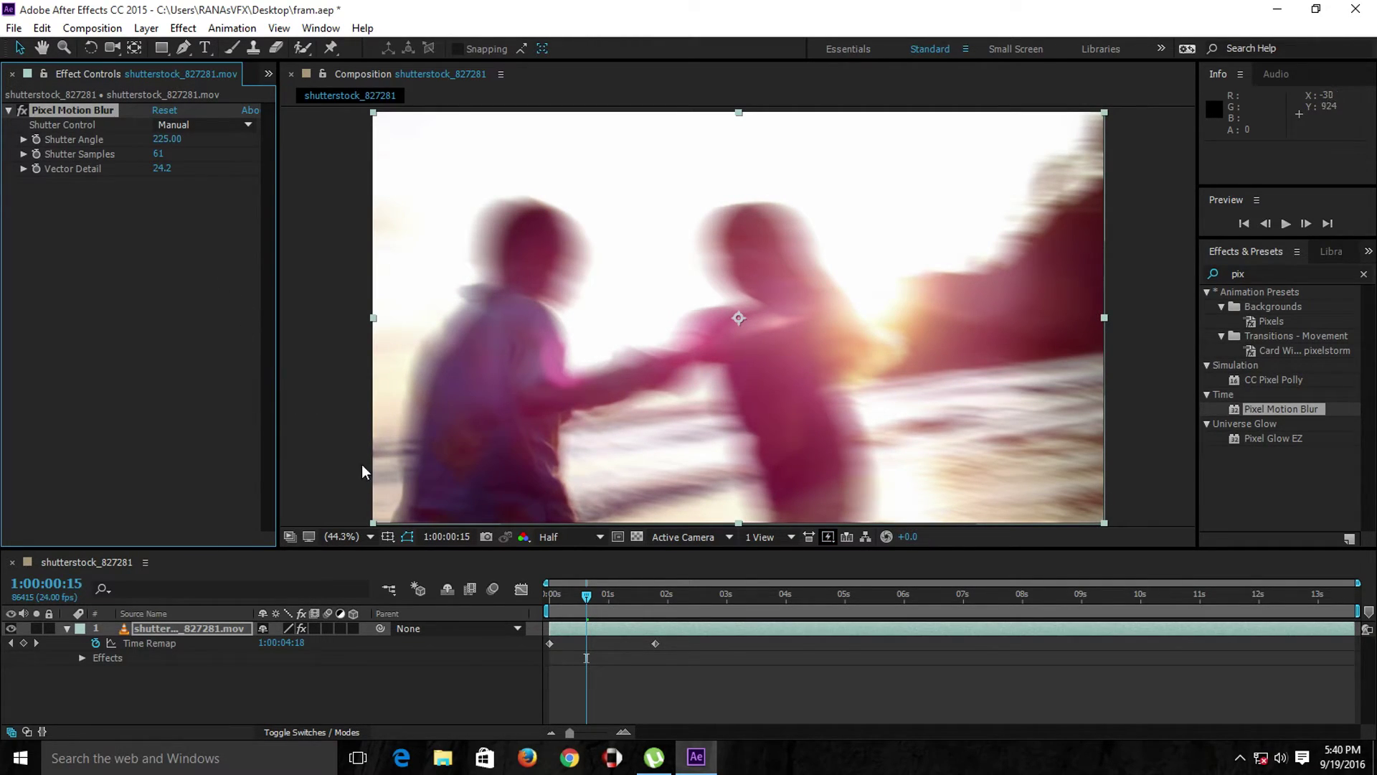
{"action": "left_click_drag", "start_coordinate": [657, 642], "coordinate": [901, 647]}
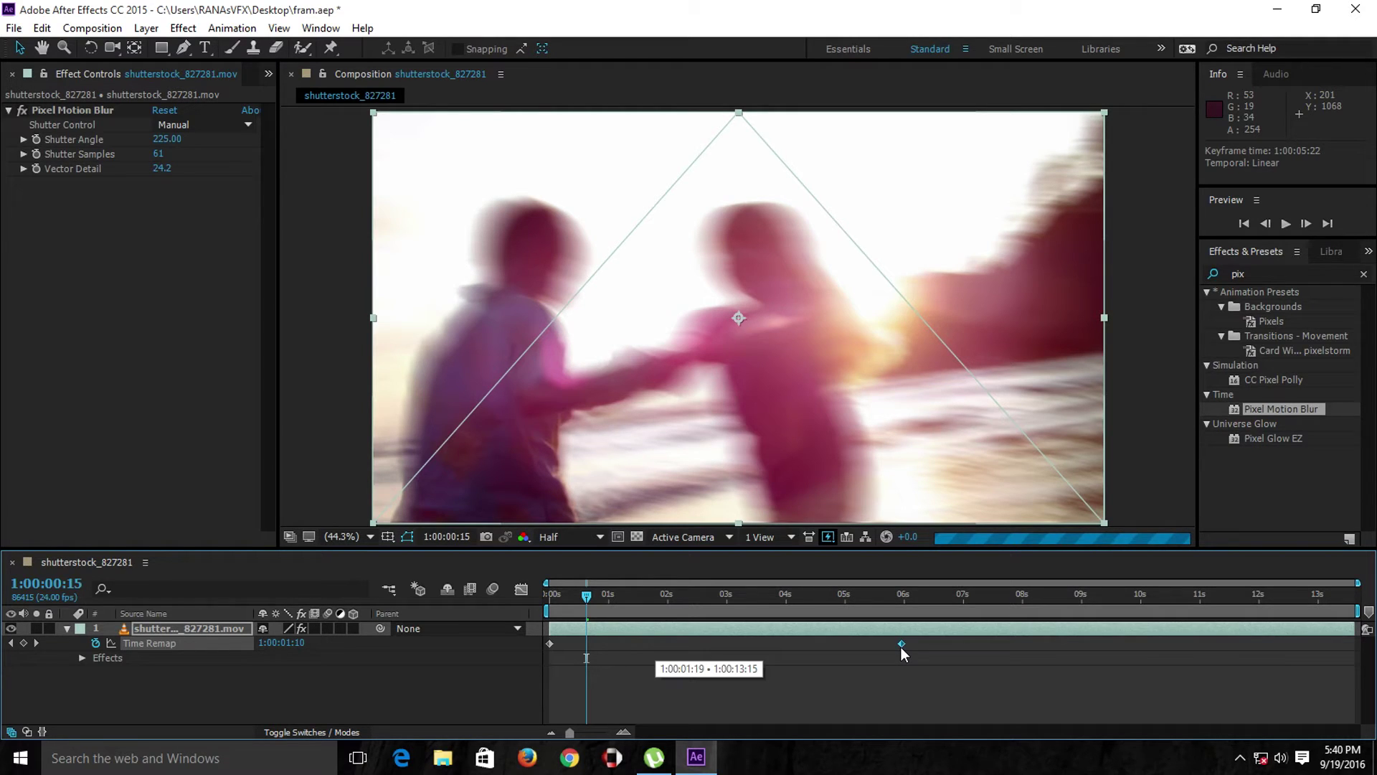
Settle the end keyframe near 5:17 and return Pixel Motion Blur to 180, 5 samples, 20.0.
{"action": "left_click_drag", "start_coordinate": [901, 647], "coordinate": [887, 644]}
{"action": "left_click", "coordinate": [164, 109]}
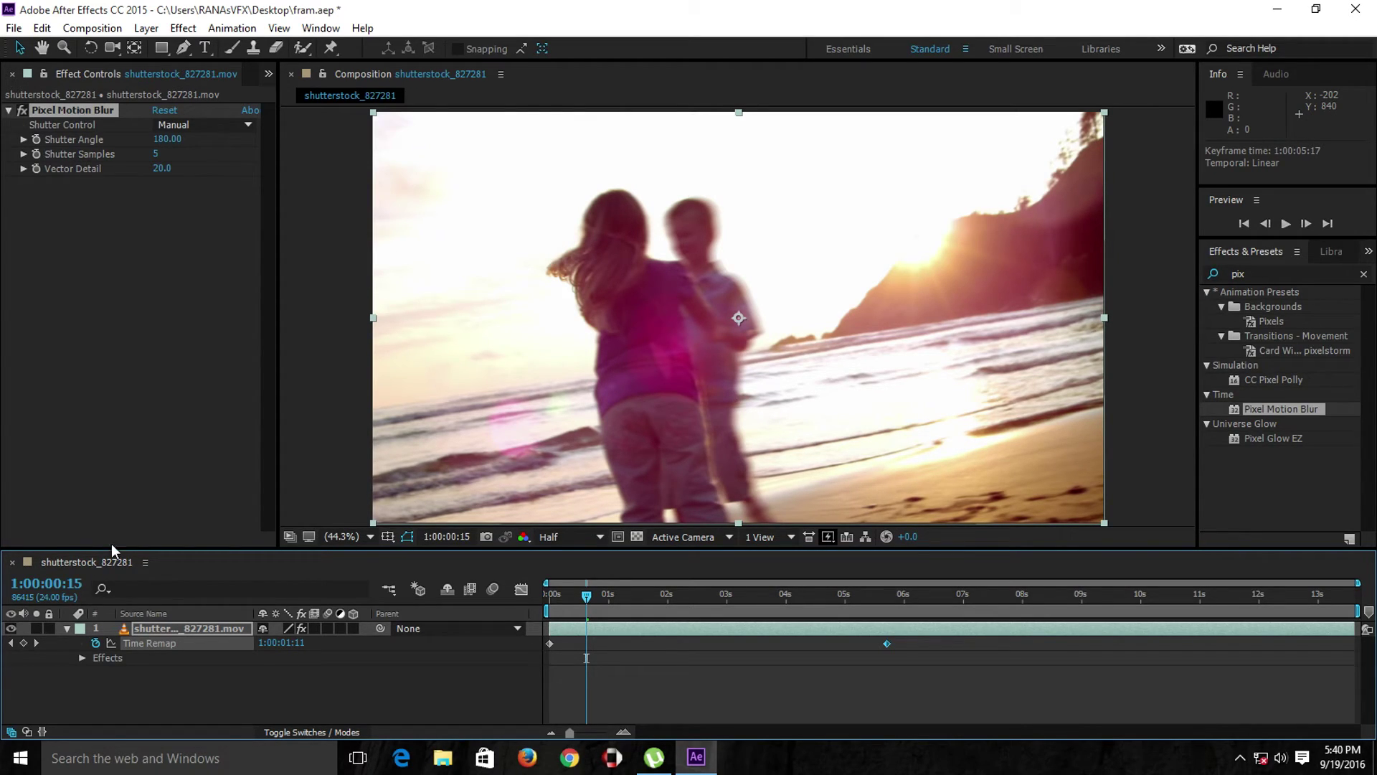
{"action": "left_click", "coordinate": [185, 629]}
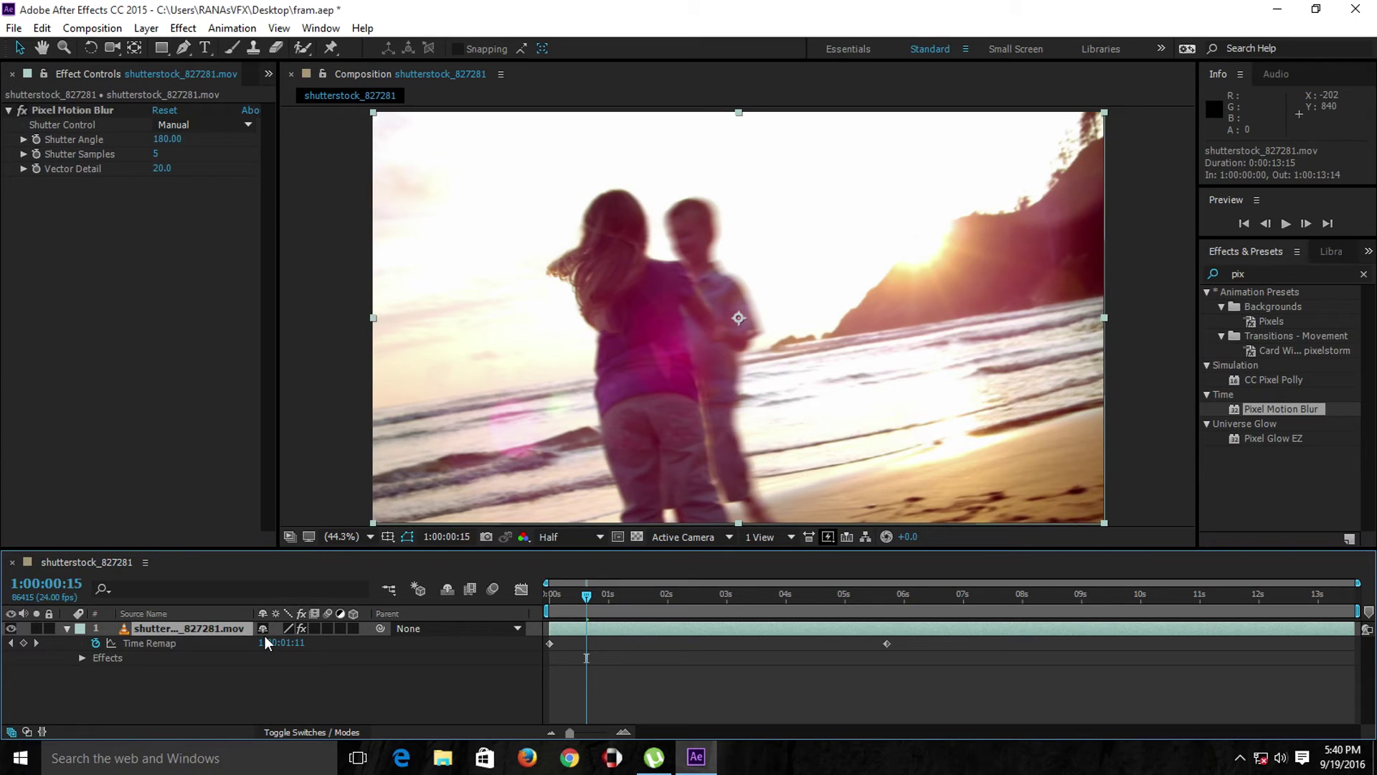